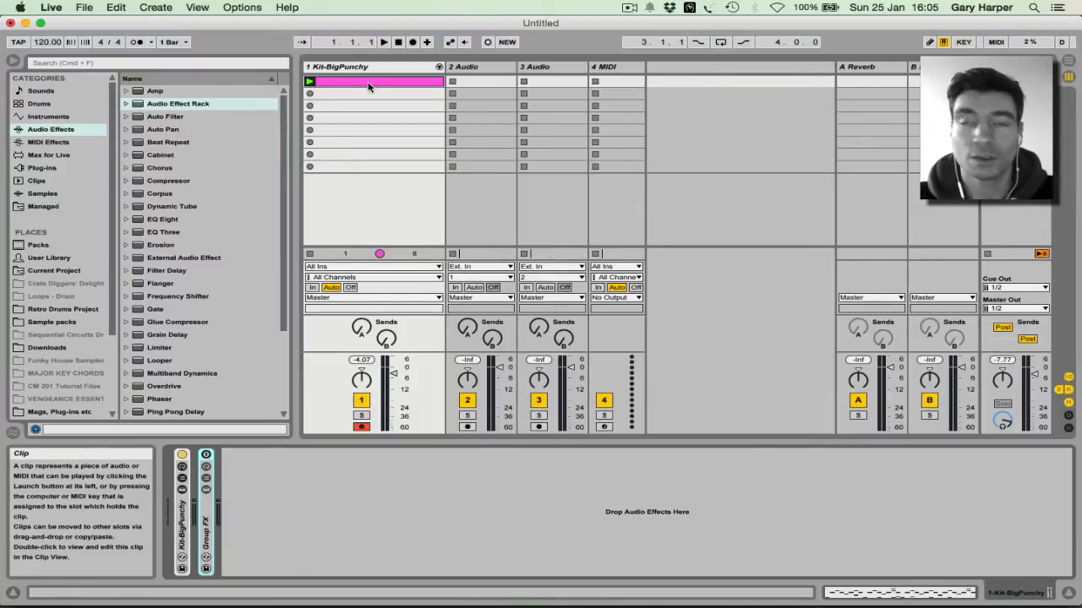
Step: Play the drum clip, enable Group FX, and add an Audio Effect Rack after it
key("space")
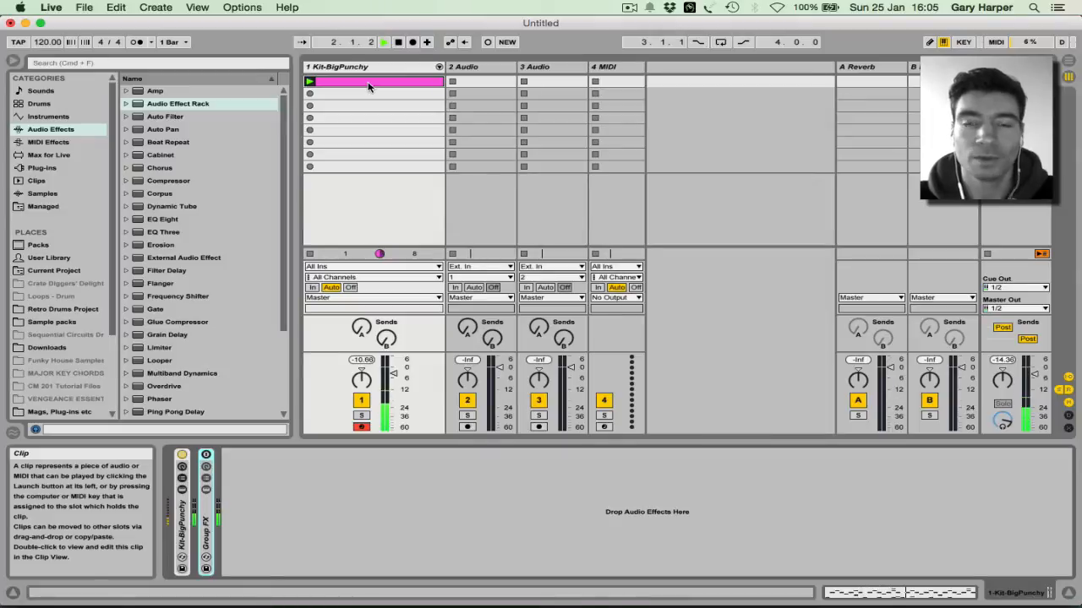
left_click(205, 457)
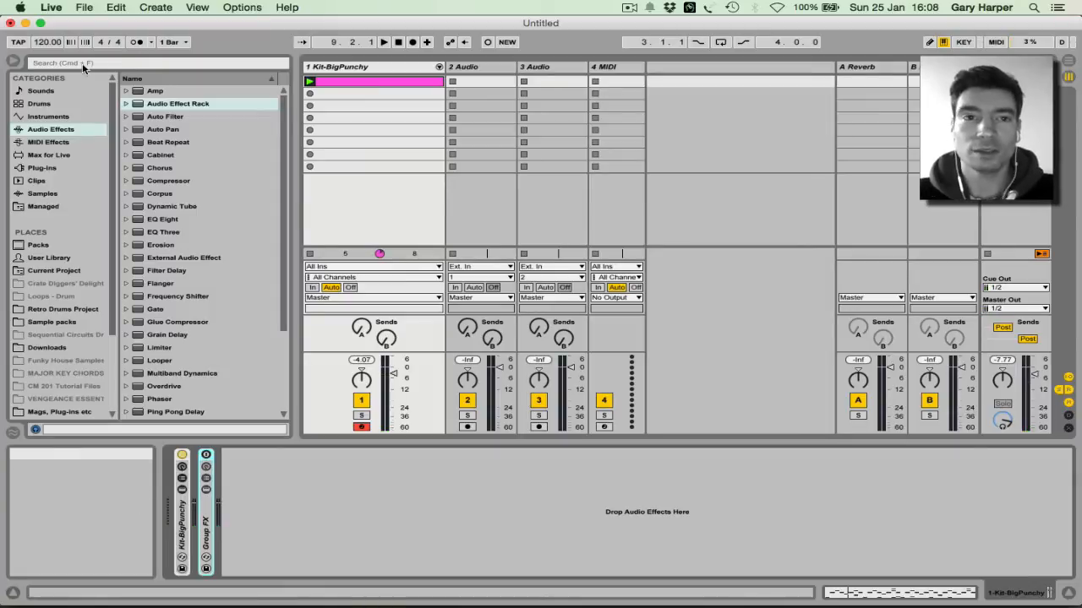
left_click(165, 103)
left_click_drag(426, 441, 383, 501)
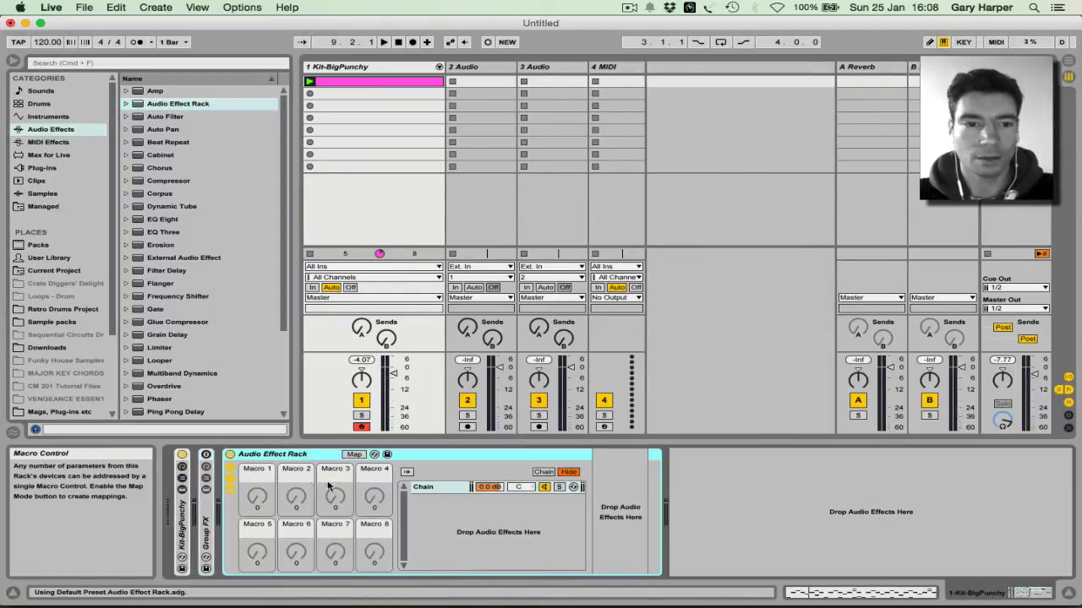
Step: Hide the rack's chain list and macros, then load EQ Eight into it
left_click(229, 478)
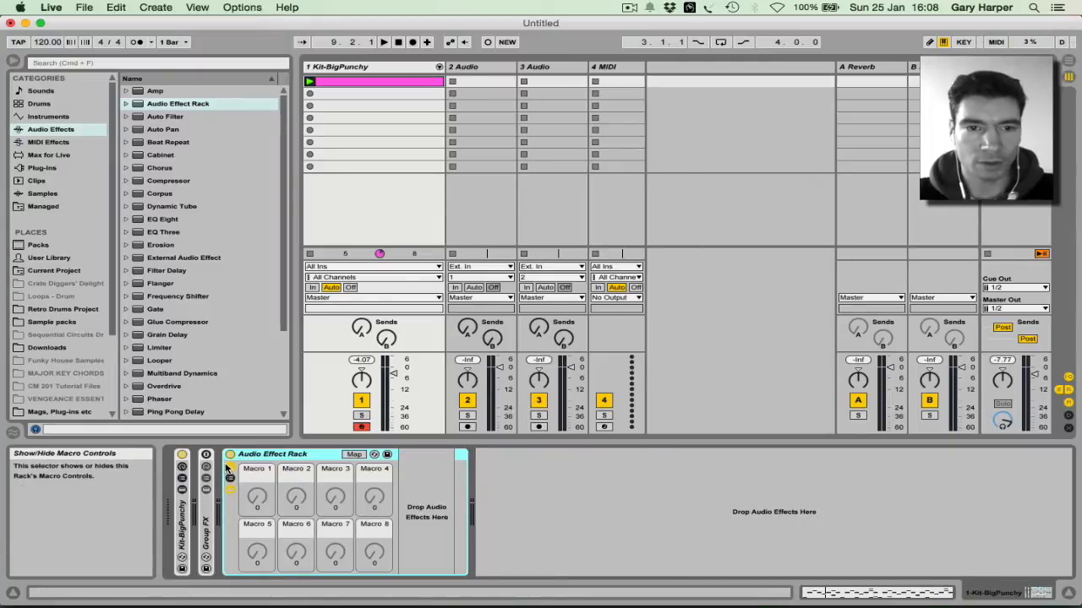
left_click(229, 467)
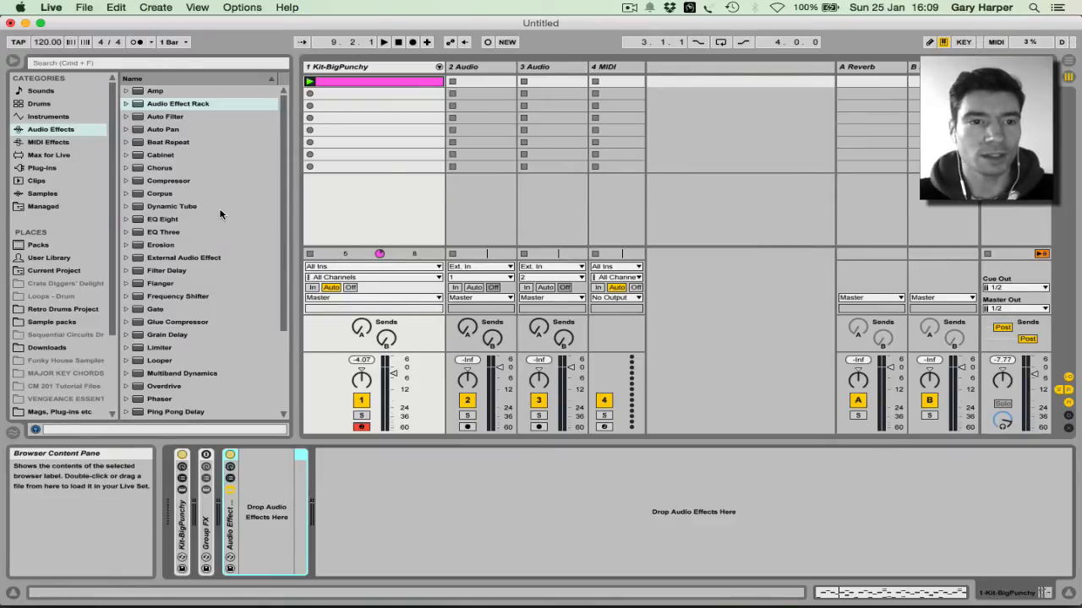
left_click_drag(178, 217, 264, 512)
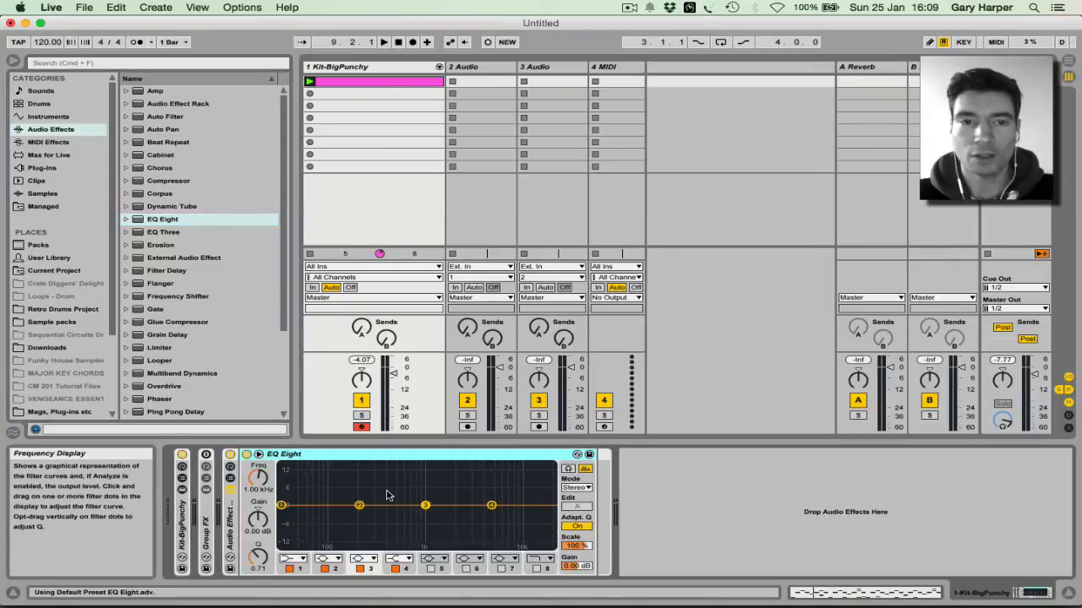
Step: Enlarge EQ Eight's frequency display, switch off bands 1–4, and enable only band 7
left_click(258, 455)
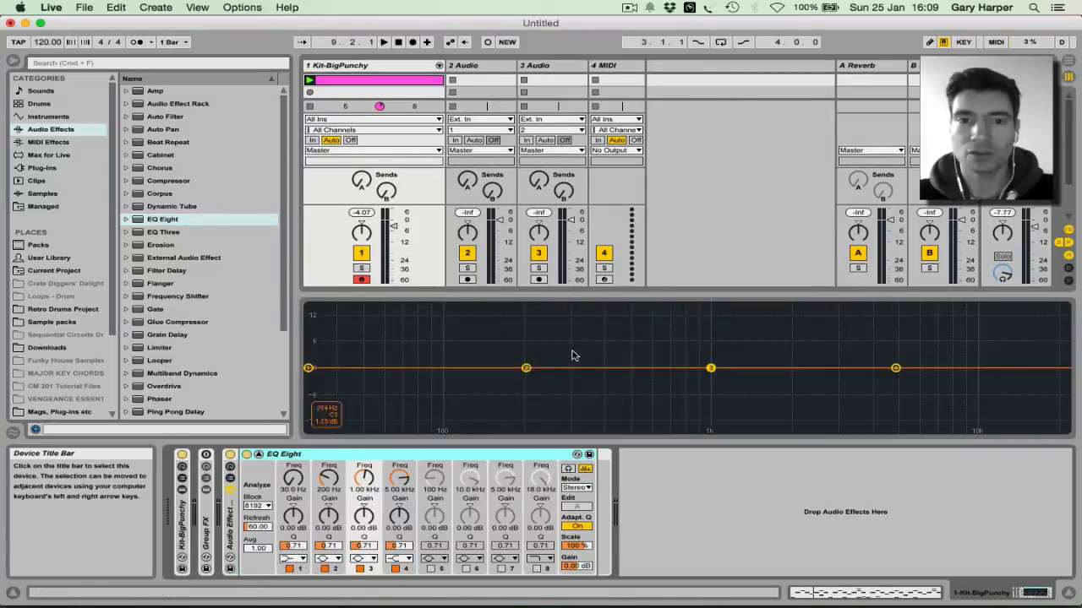
left_click_drag(594, 295, 598, 209)
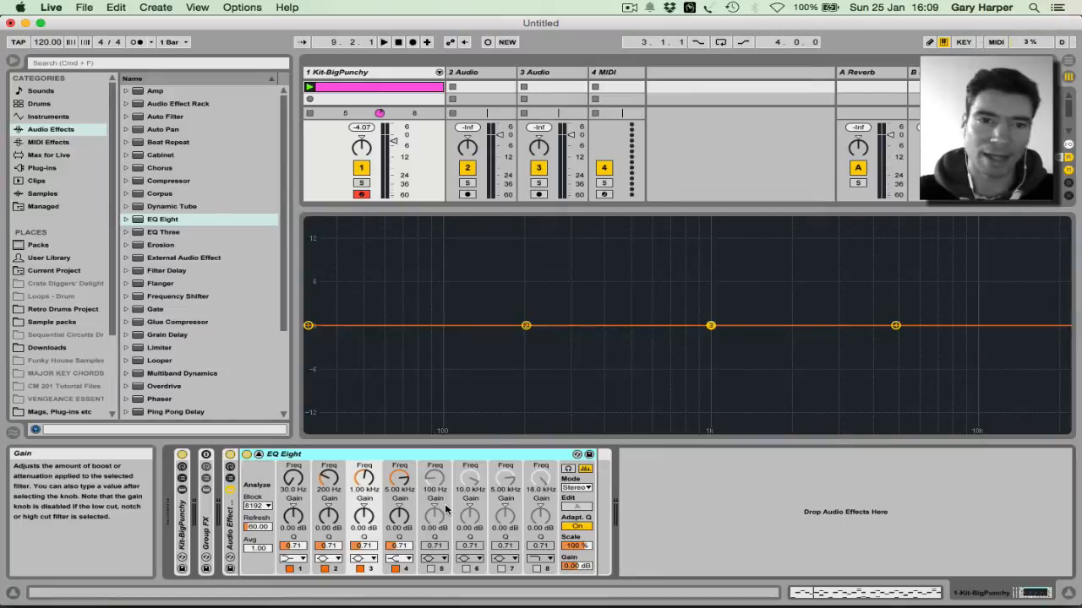
left_click(395, 568)
left_click(360, 568)
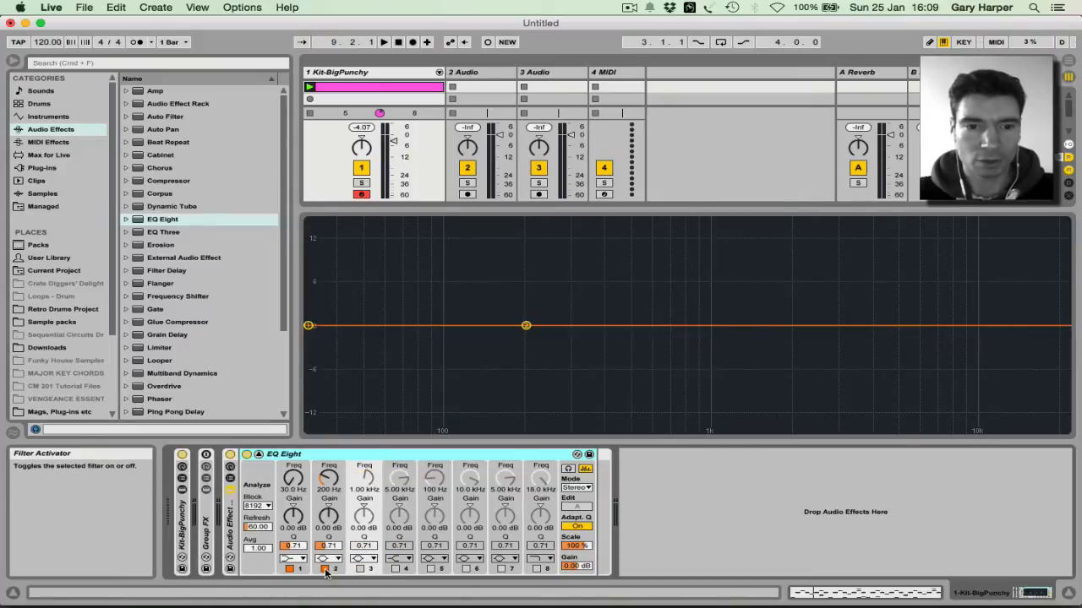
left_click(325, 568)
left_click(289, 568)
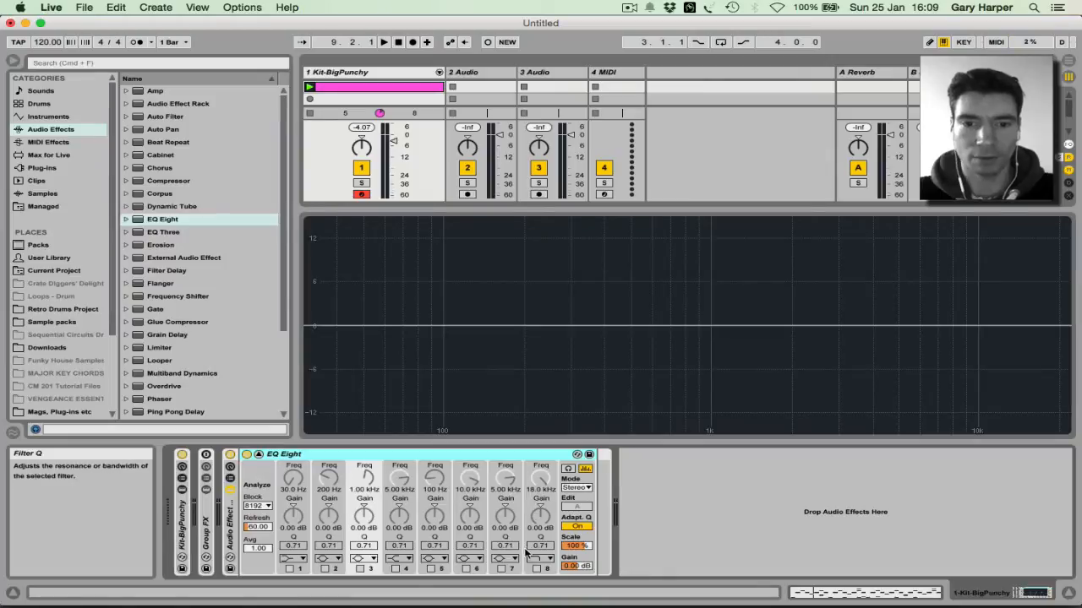
left_click(501, 568)
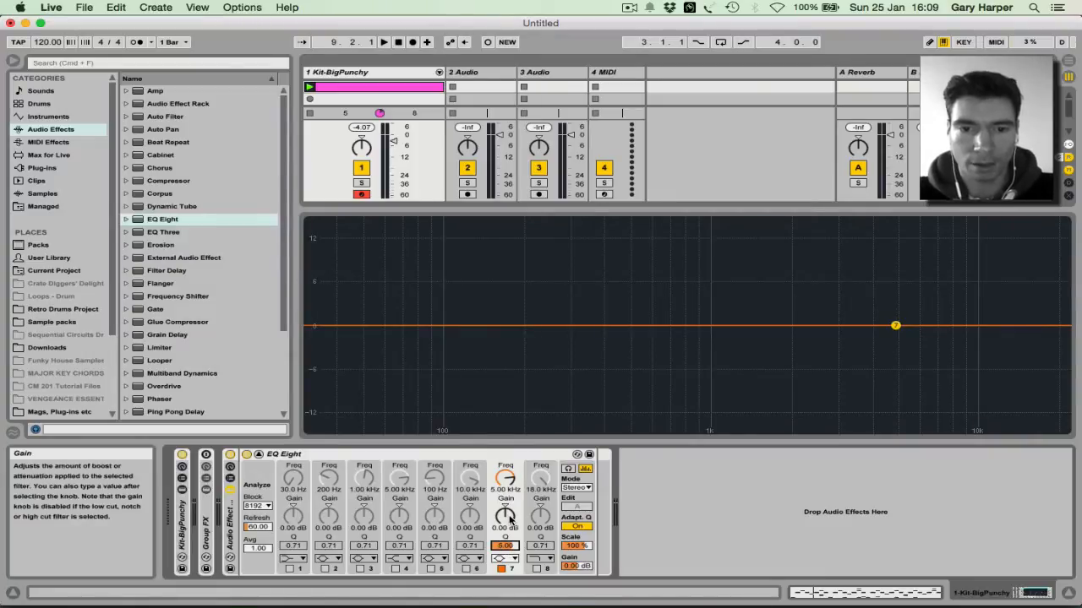
Step: Sweep a 15 dB band-7 boost down to 56.6 Hz while playing, then set its gain to -4 dB
left_click_drag(506, 517, 505, 490)
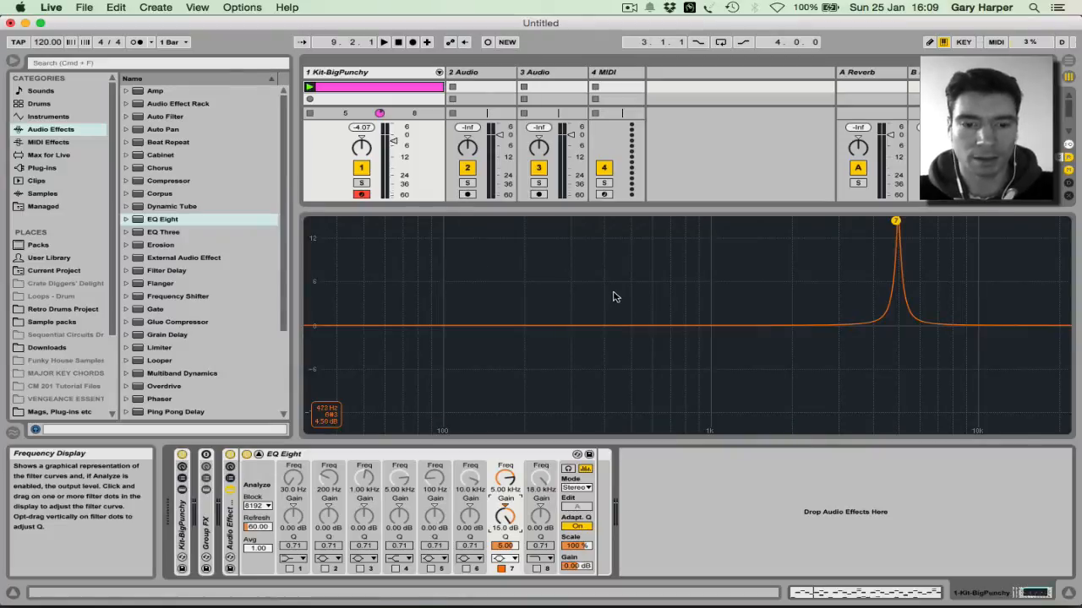
key("space")
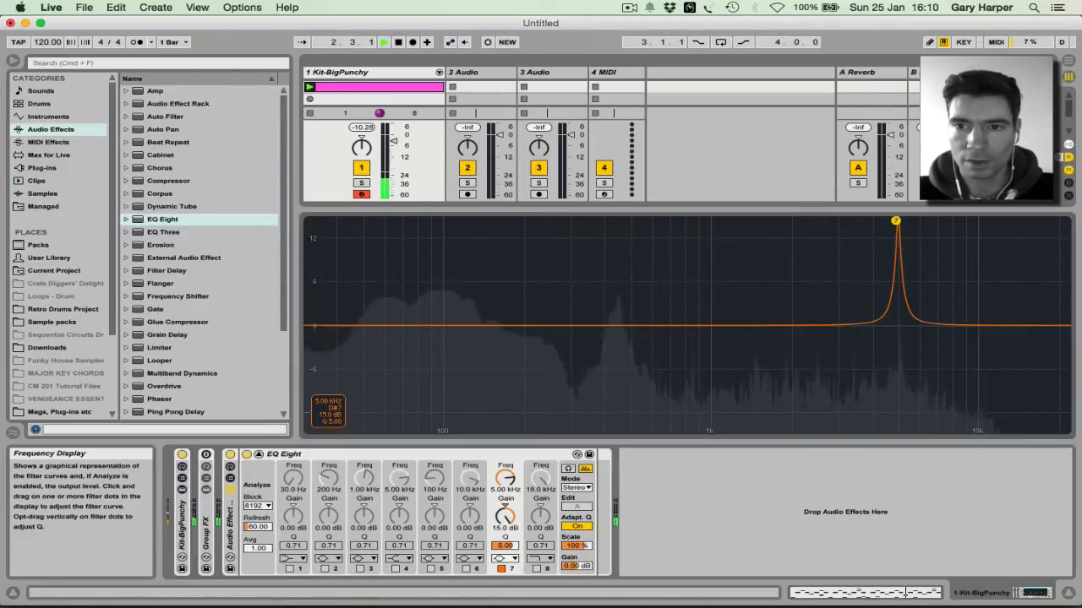
left_click_drag(896, 220, 379, 221)
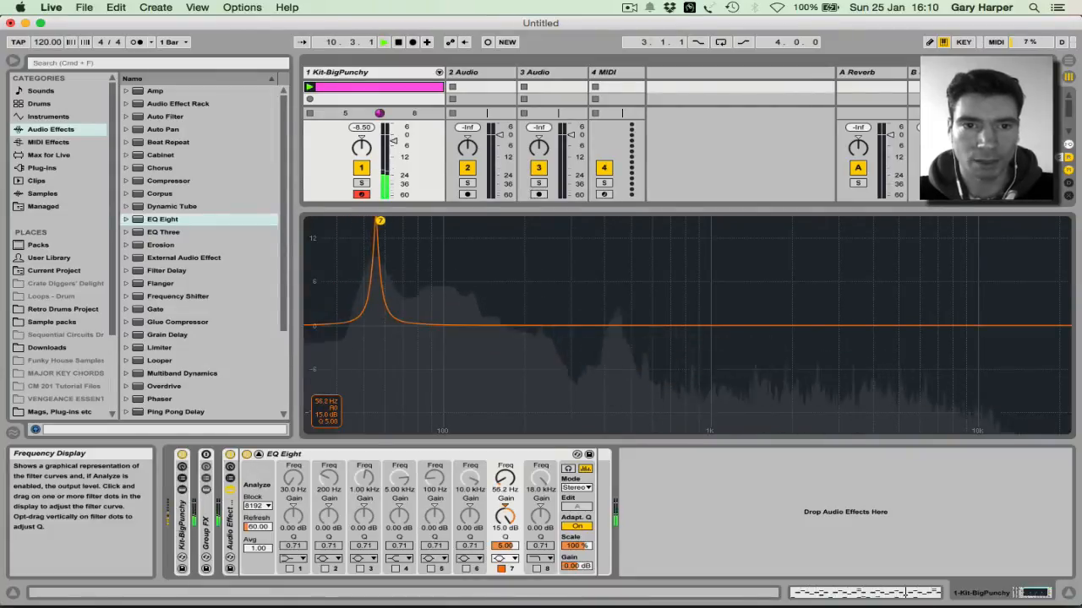
left_click_drag(380, 221, 381, 222)
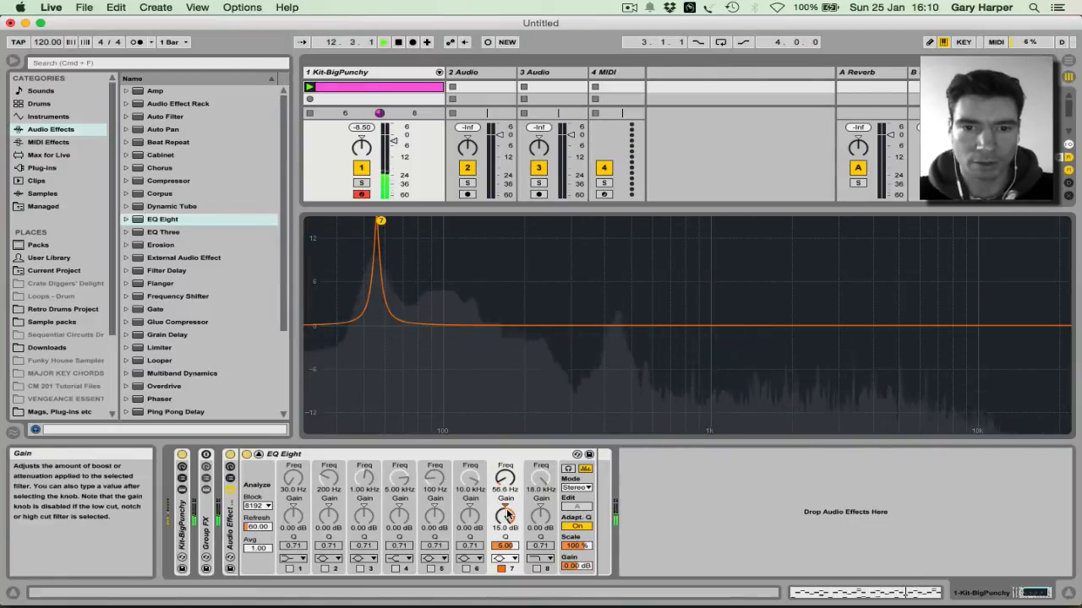
type("-")
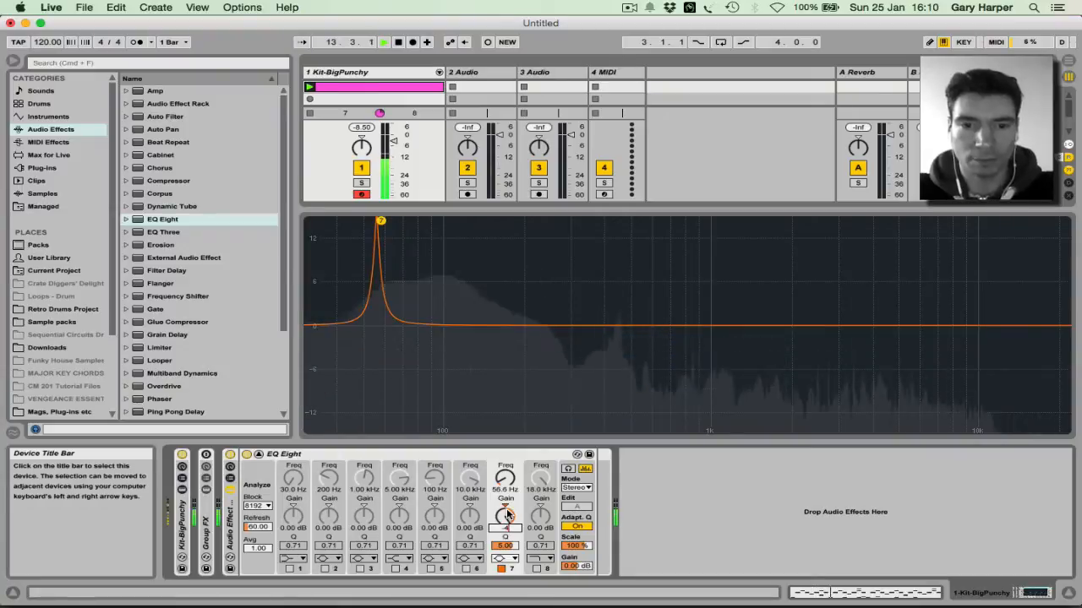
type("4")
key("Return")
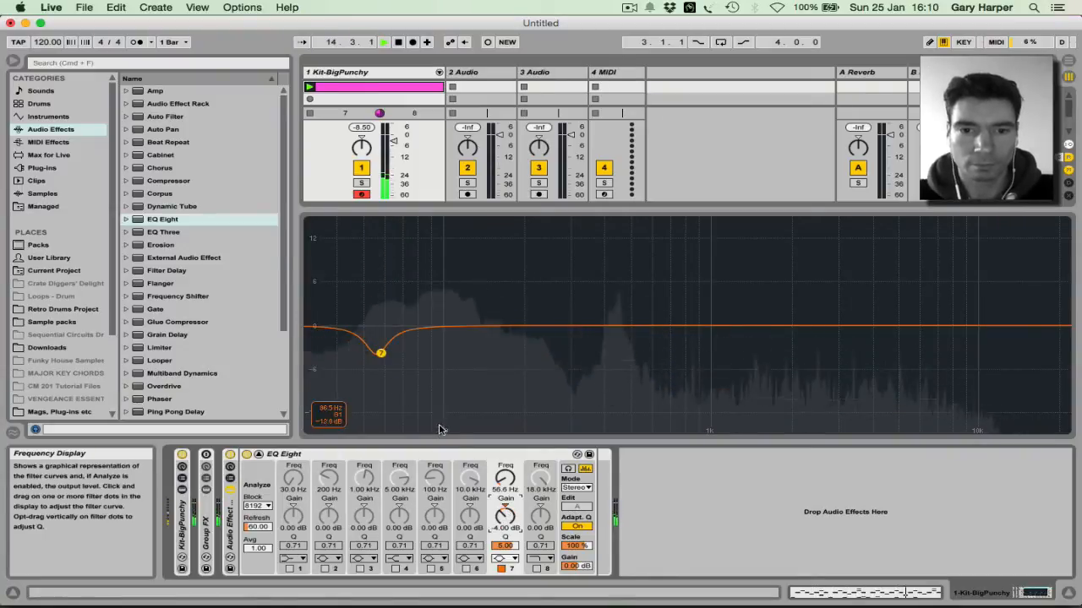
Step: Enable band 6 with Q 5, sweep it to about 88.2 Hz, and cut it -4 dB
left_click(464, 569)
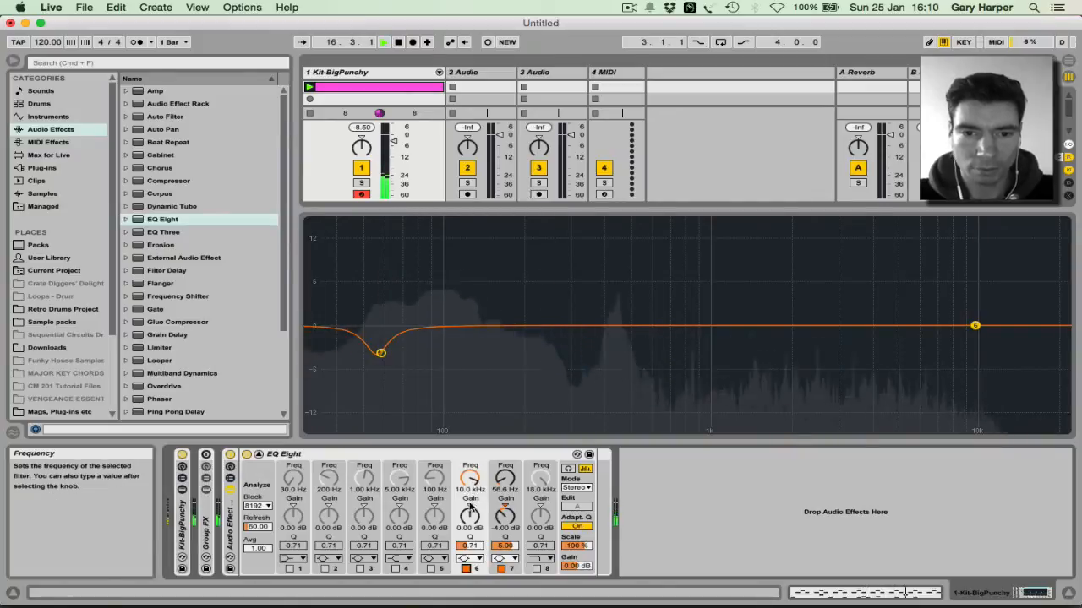
left_click(468, 549)
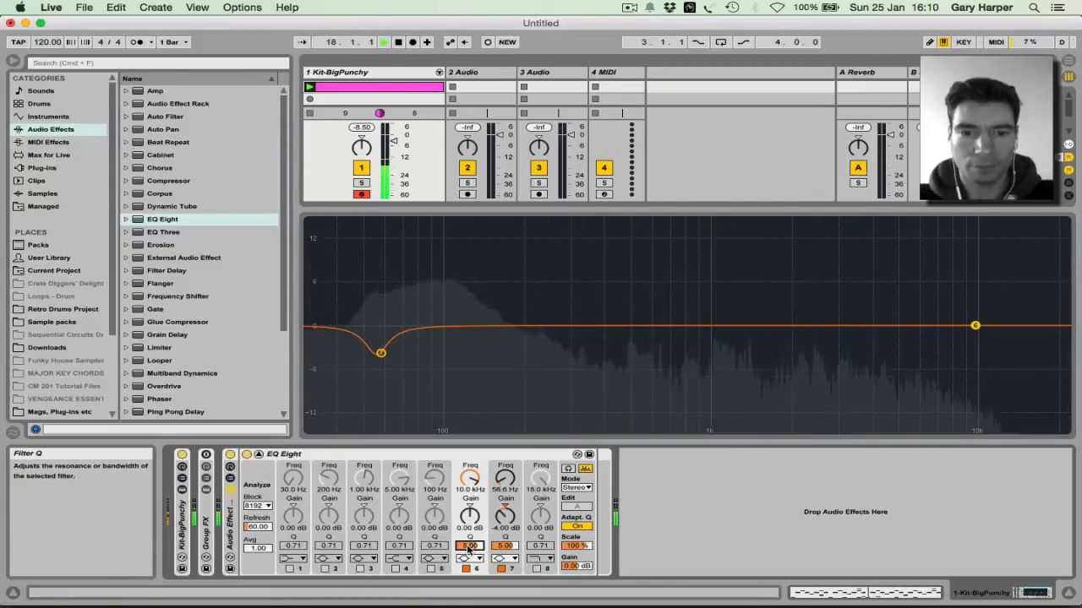
left_click(471, 480)
left_click_drag(470, 479, 471, 457)
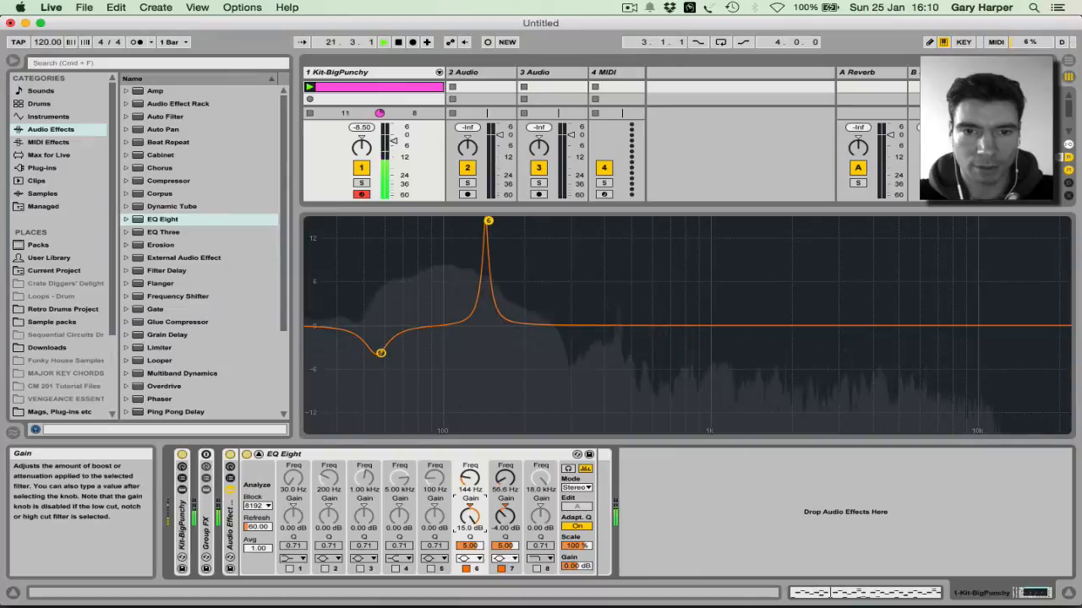
left_click_drag(488, 222, 429, 221)
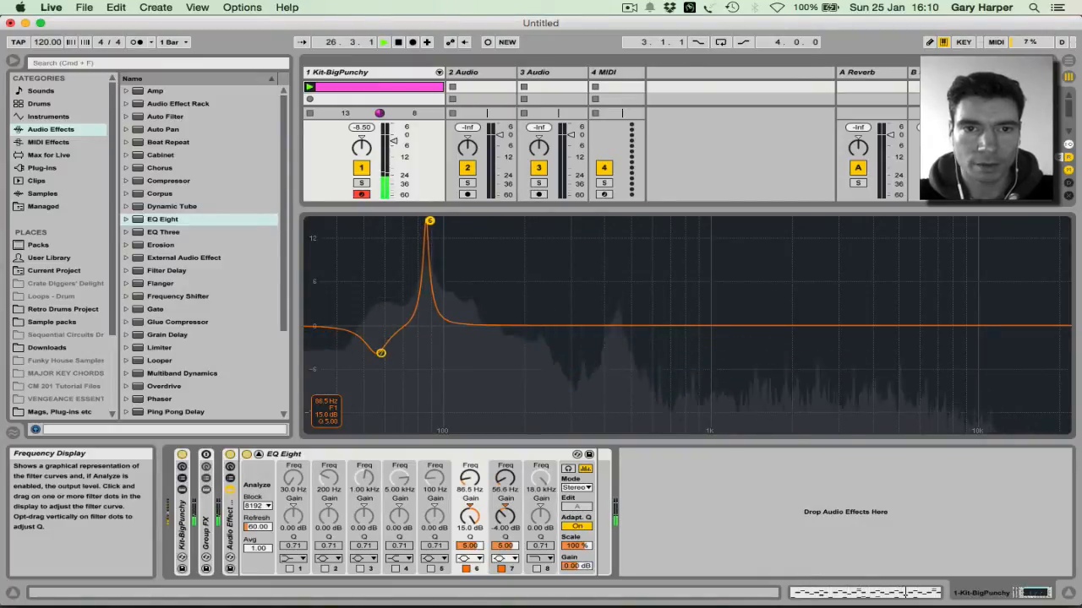
left_click_drag(429, 221, 432, 222)
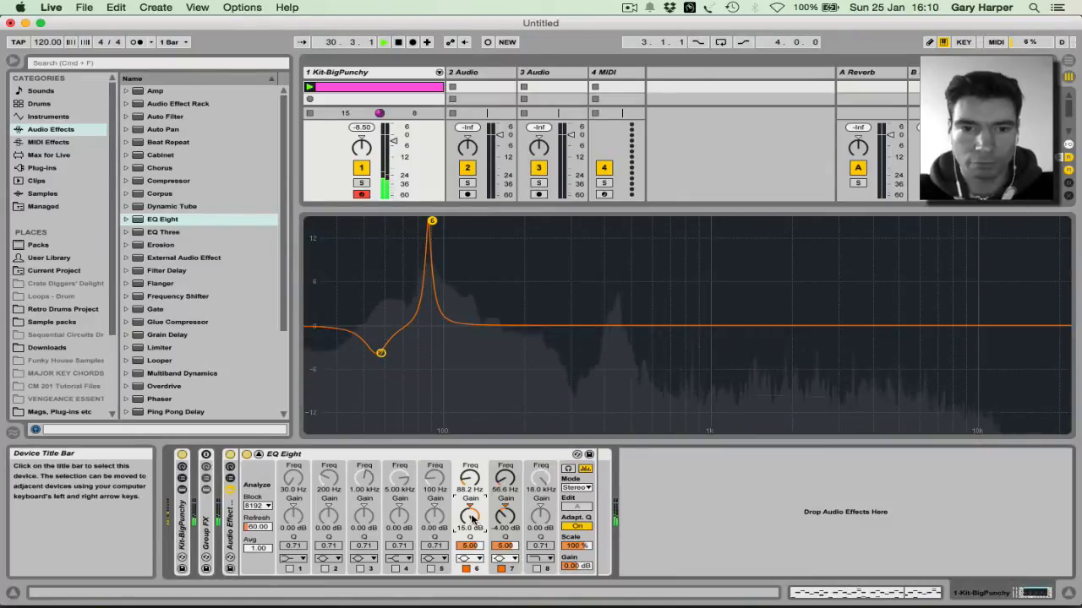
type("-4")
key("Return")
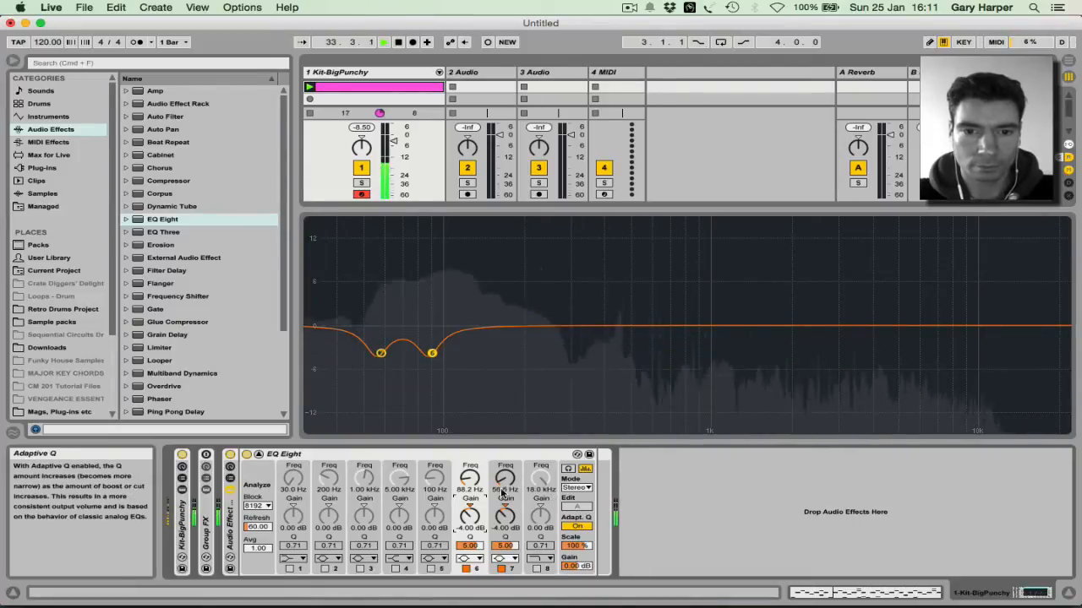
Step: Enable band 5 as a narrow Q 5 bell cutting -4 dB at 237 Hz
left_click(430, 568)
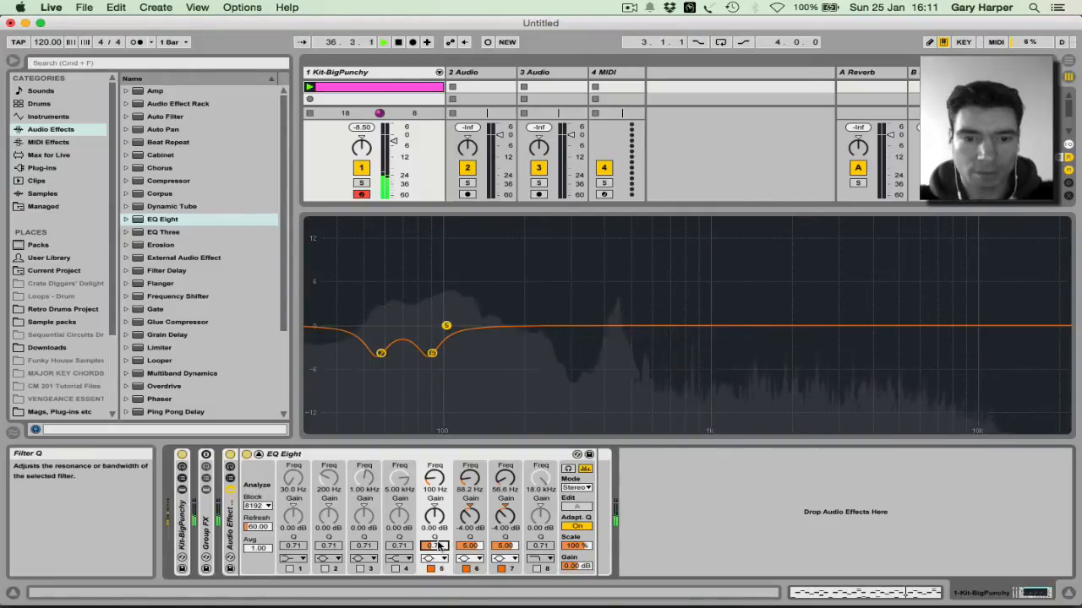
left_click(437, 546)
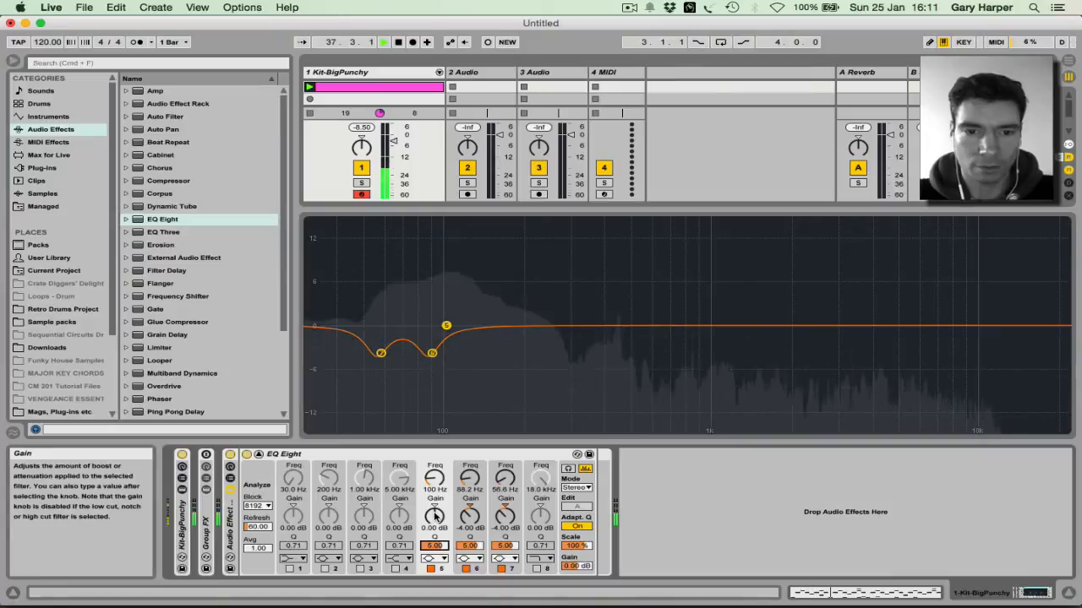
left_click_drag(435, 502, 545, 221)
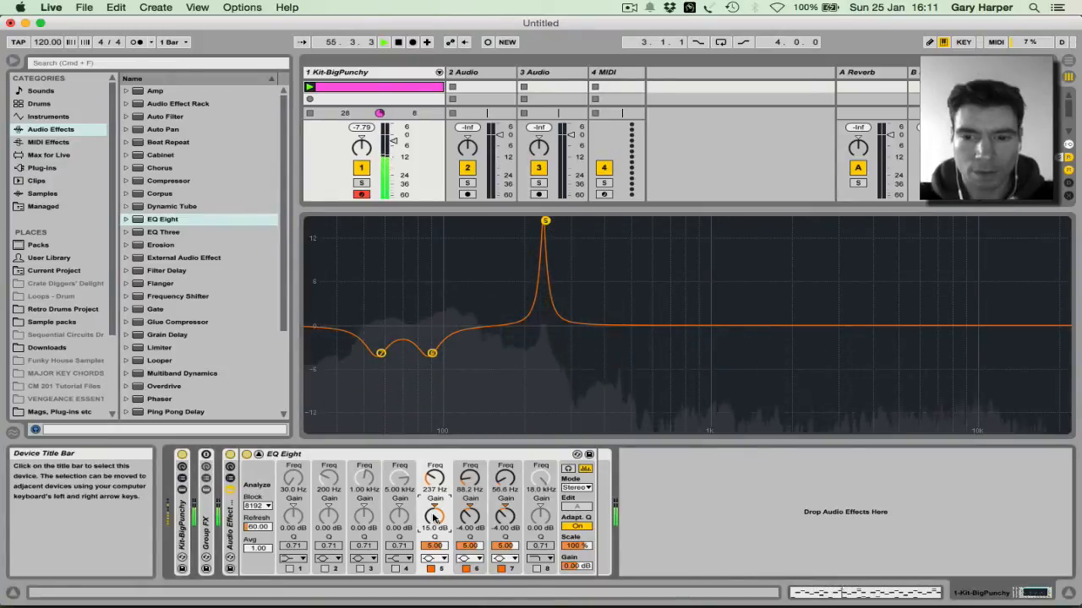
left_click_drag(434, 517, 434, 549)
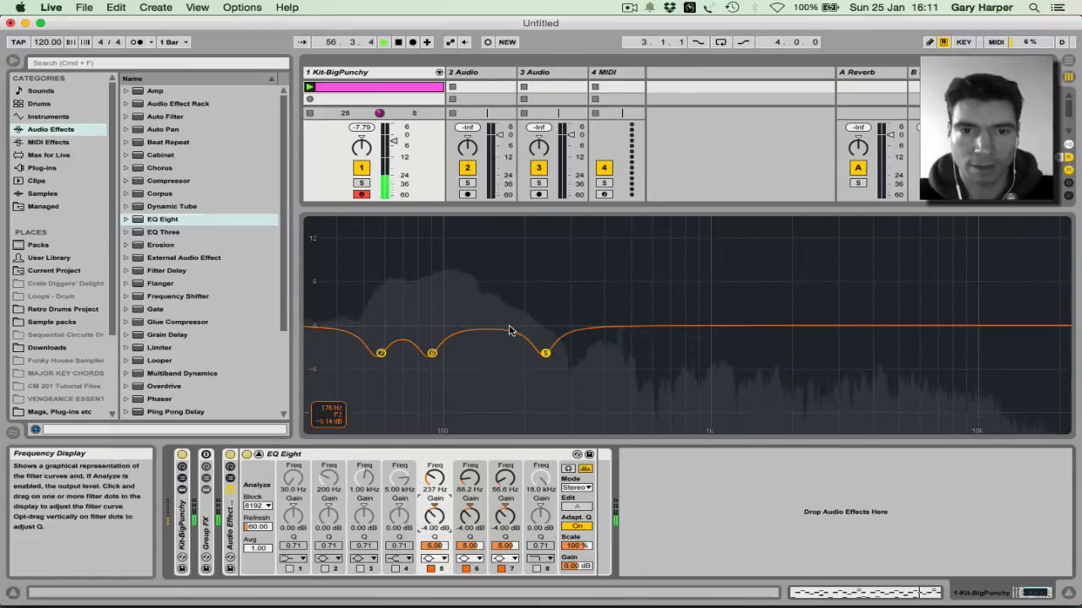
Step: Set EQ band 4 to a Bell shape, enable it, and give it Q 5.00
left_click(394, 559)
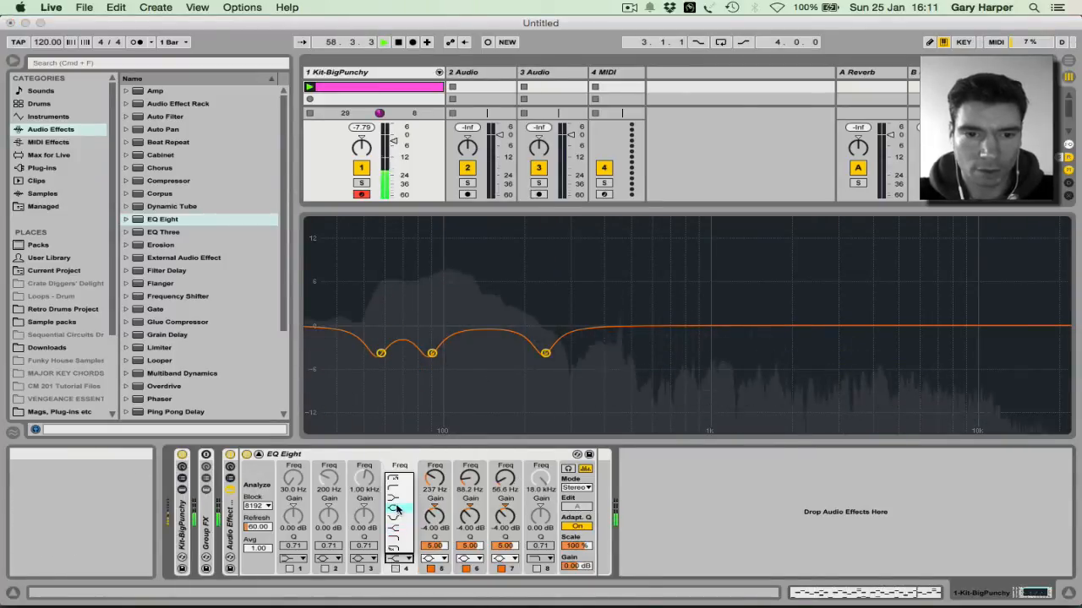
left_click(397, 517)
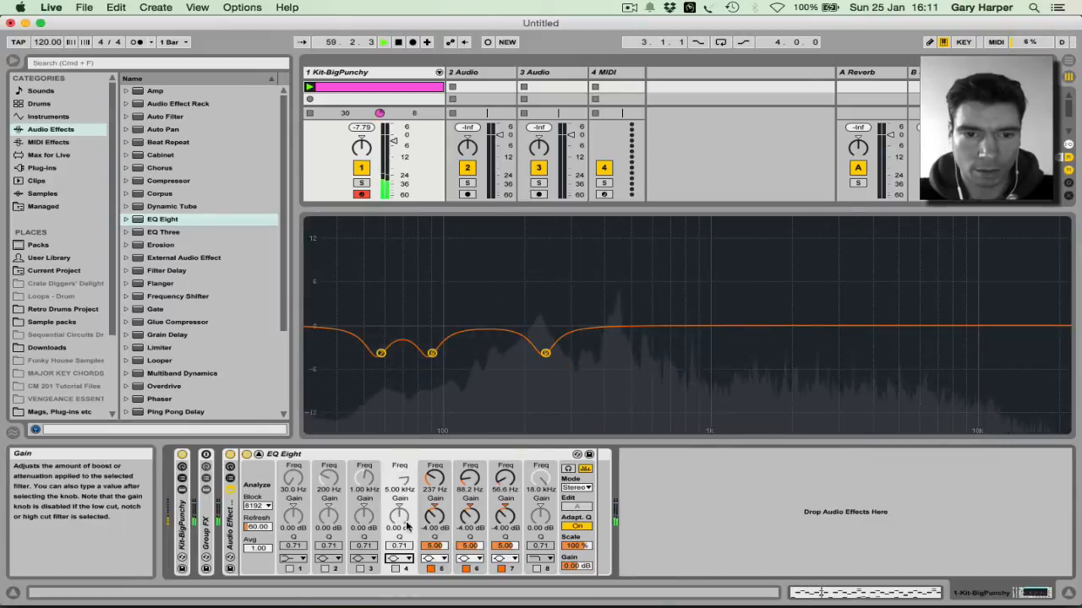
left_click(394, 569)
left_click(399, 546)
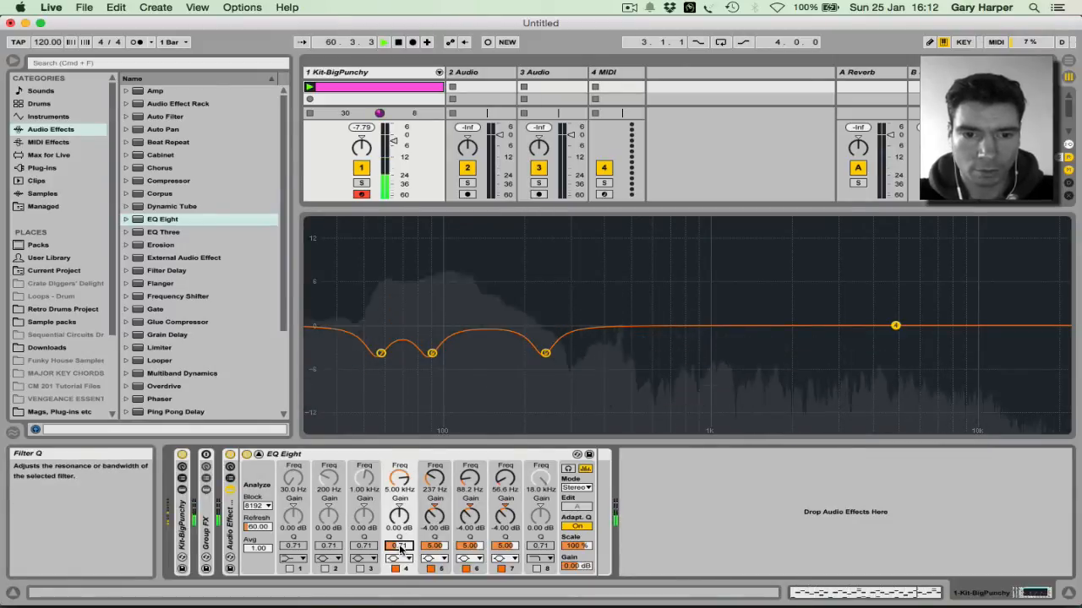
type("5")
key("Return")
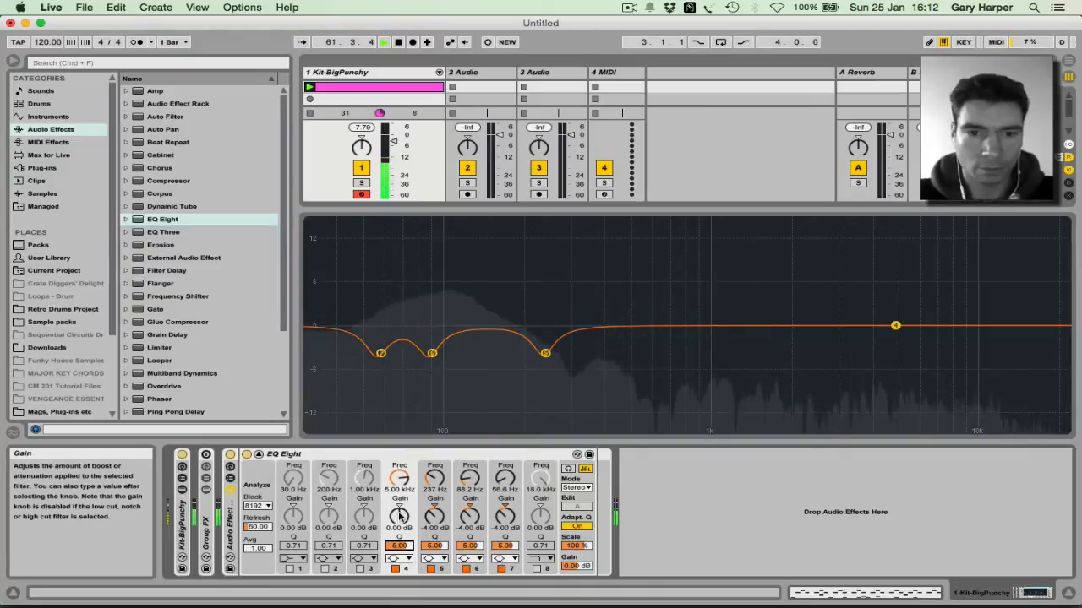
Step: Sweep band 4 with a 15 dB boost to 458 Hz, then turn it into a -4 dB cut
left_click_drag(401, 515, 401, 457)
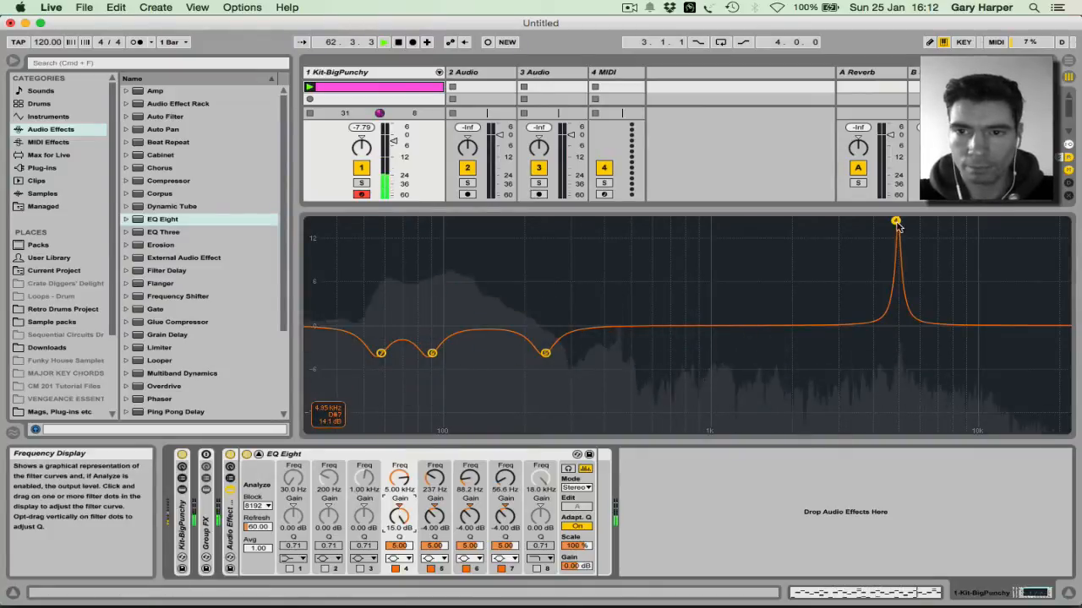
left_click_drag(895, 221, 656, 221)
left_click_drag(659, 221, 620, 220)
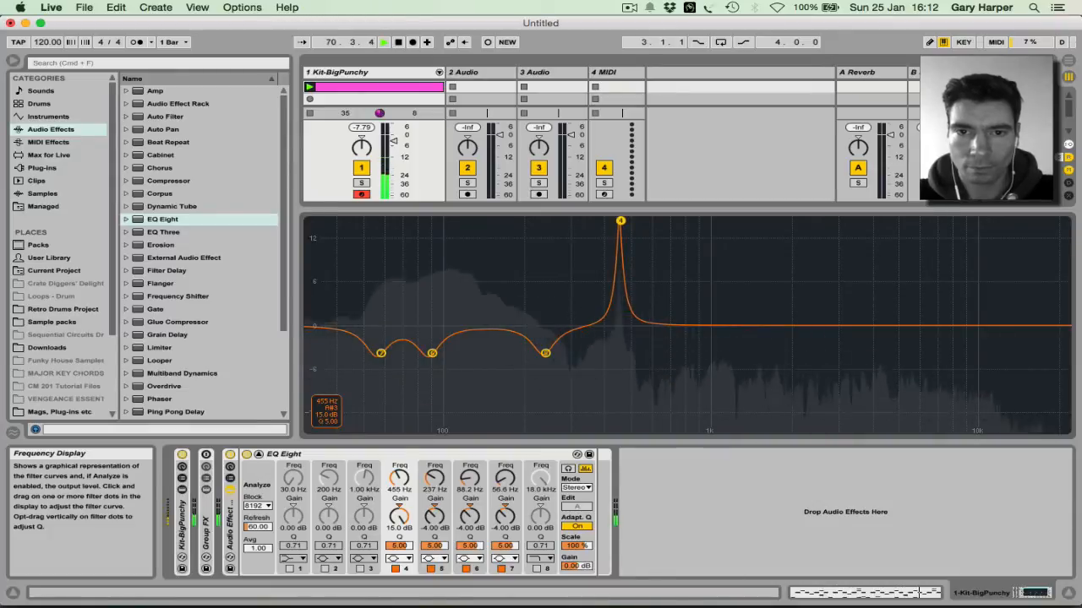
left_click_drag(621, 221, 621, 221)
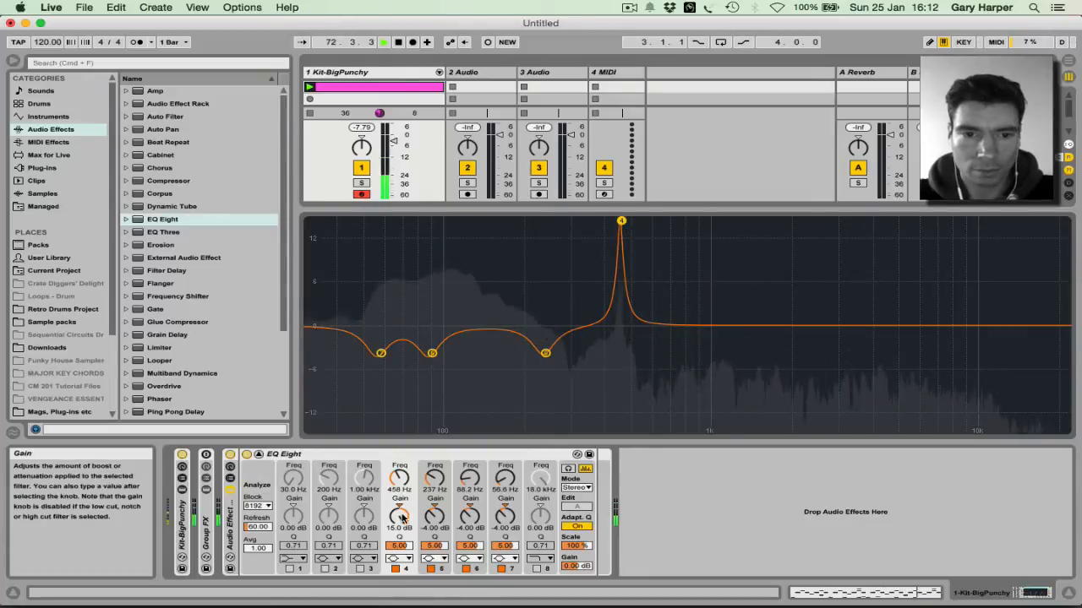
left_click_drag(402, 519, 402, 549)
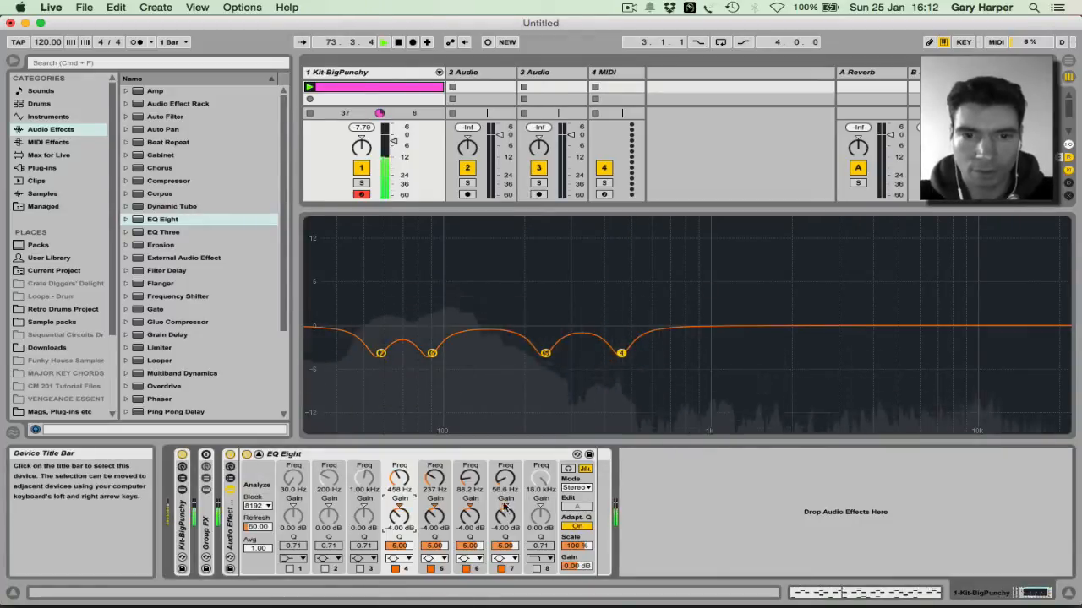
Step: Enable band 3, sweep a 15 dB boost to 859 Hz, then set its gain to -4 dB
left_click(362, 569)
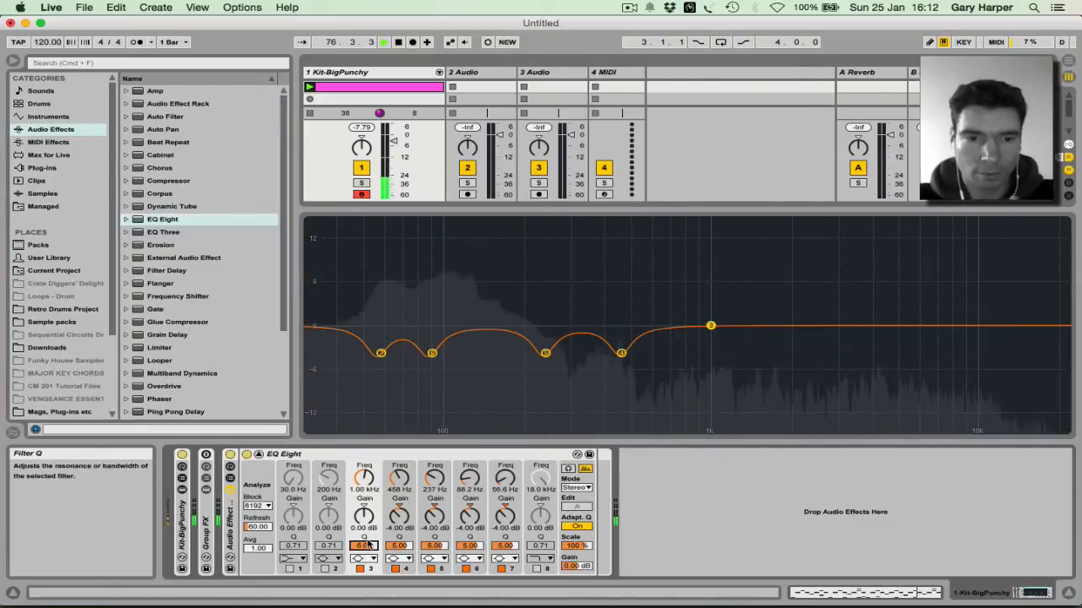
left_click_drag(364, 515, 364, 473)
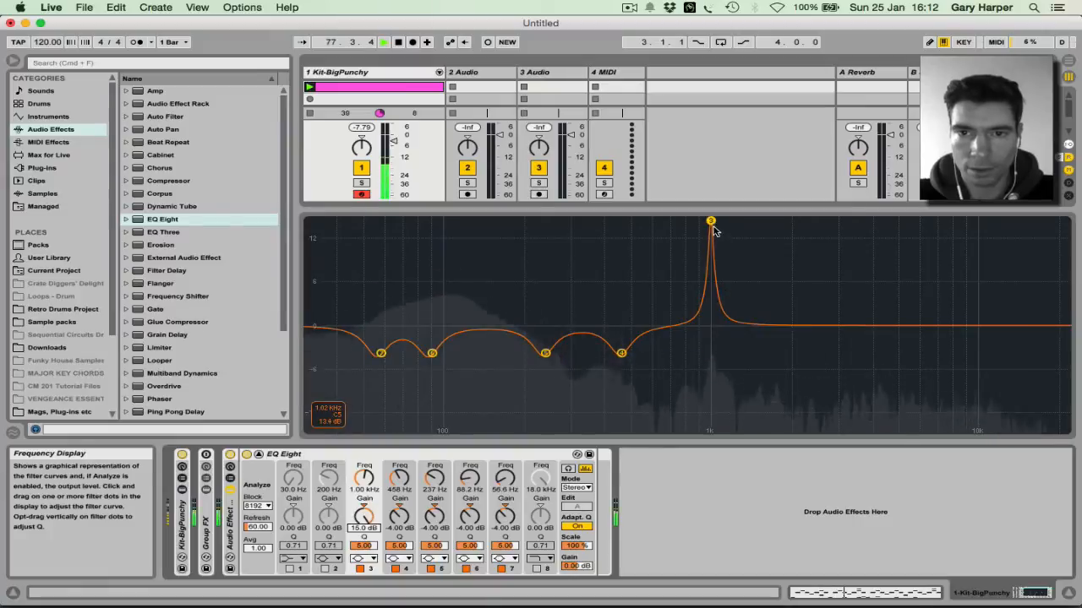
mouse_move(712, 228)
left_mouse_down()
mouse_move(670, 227)
mouse_move(694, 226)
left_mouse_up()
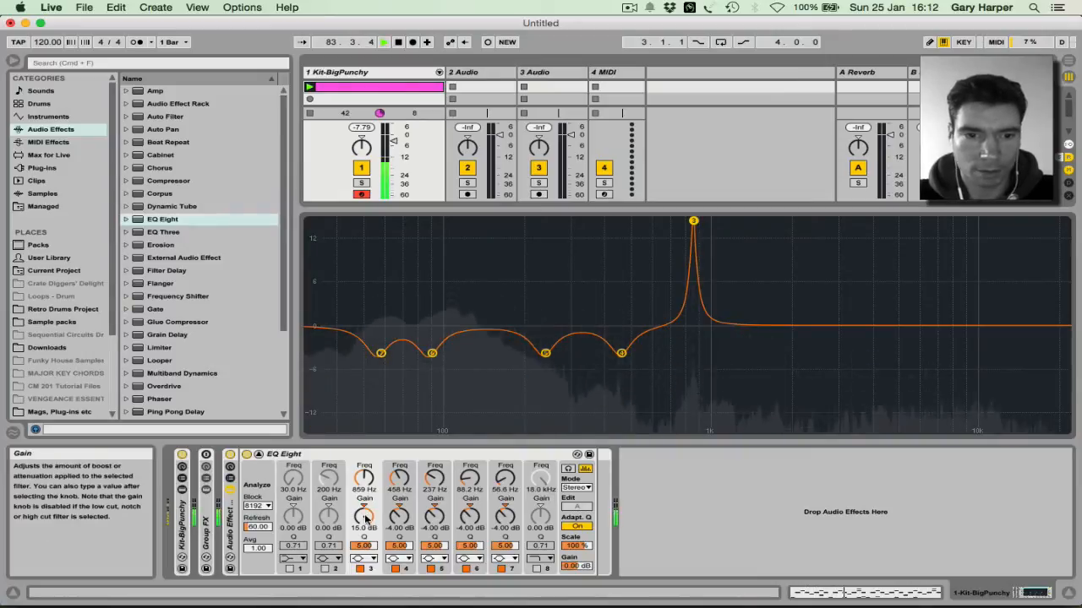
type("-4")
key("Return")
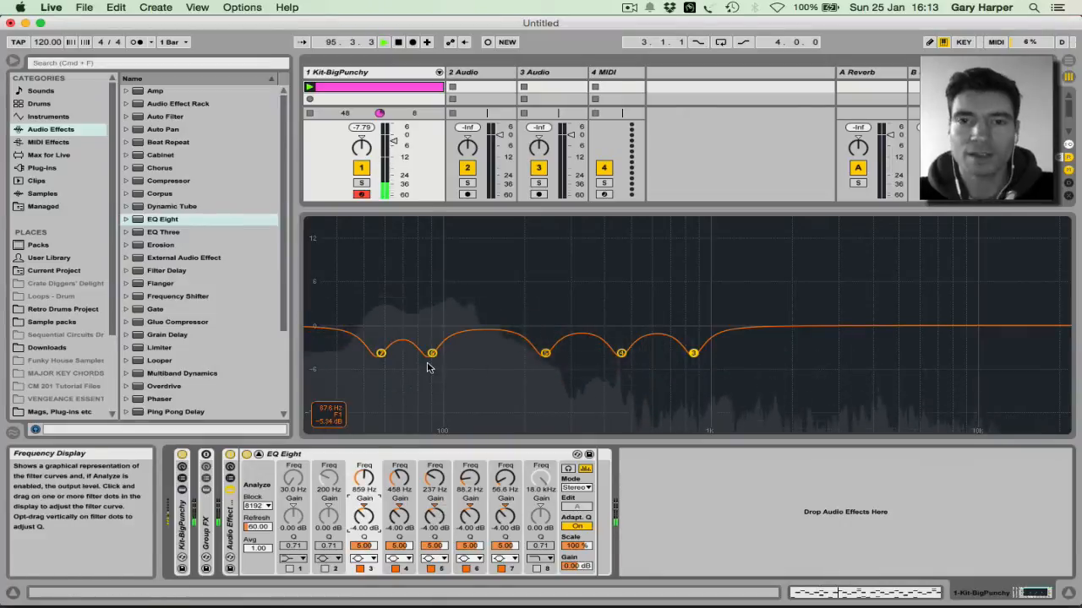
left_click(229, 454)
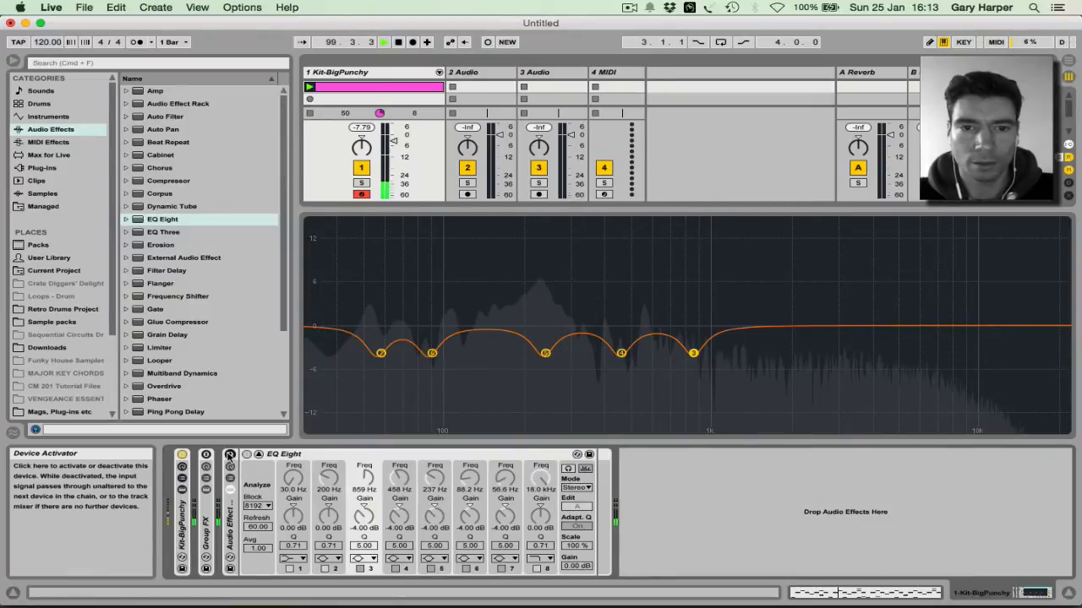
left_click(229, 455)
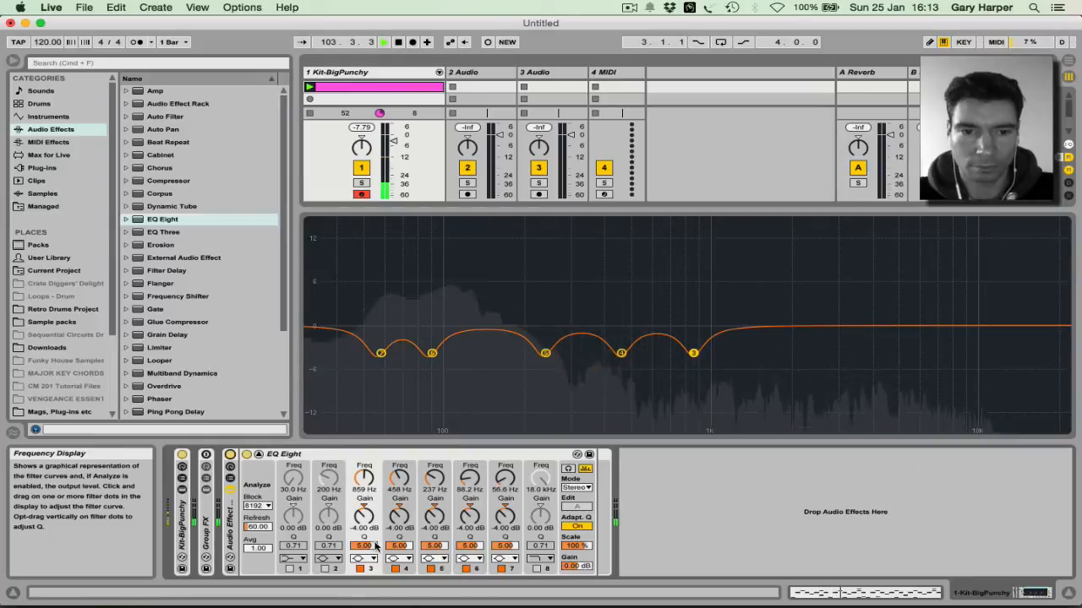
Step: Enable band 2 with Q 5, sweep it to 3.01 kHz, and set its gain to -4 dB
left_click(325, 568)
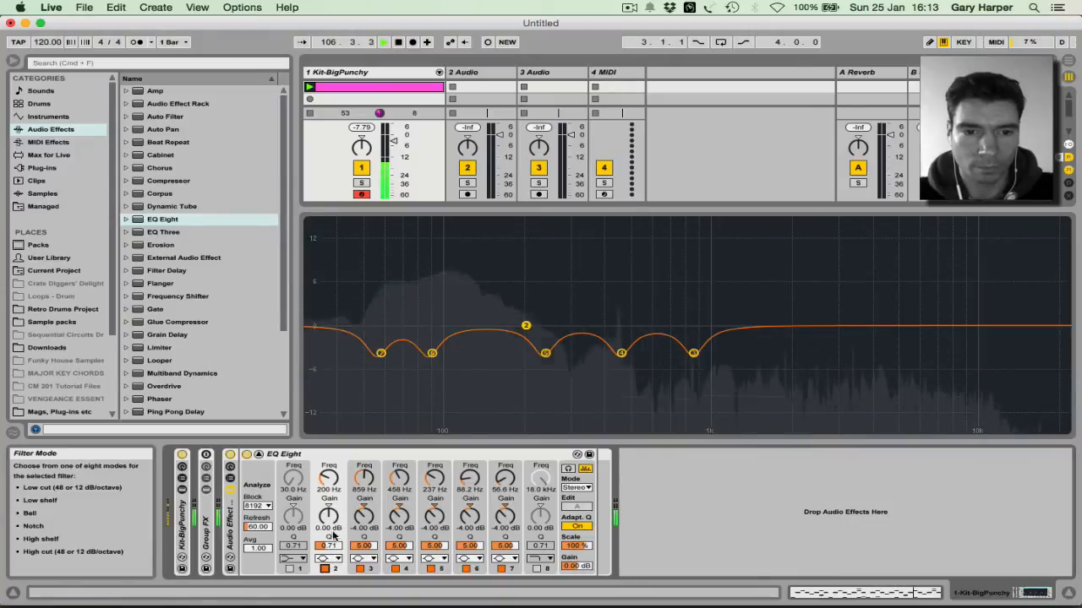
left_click(329, 546)
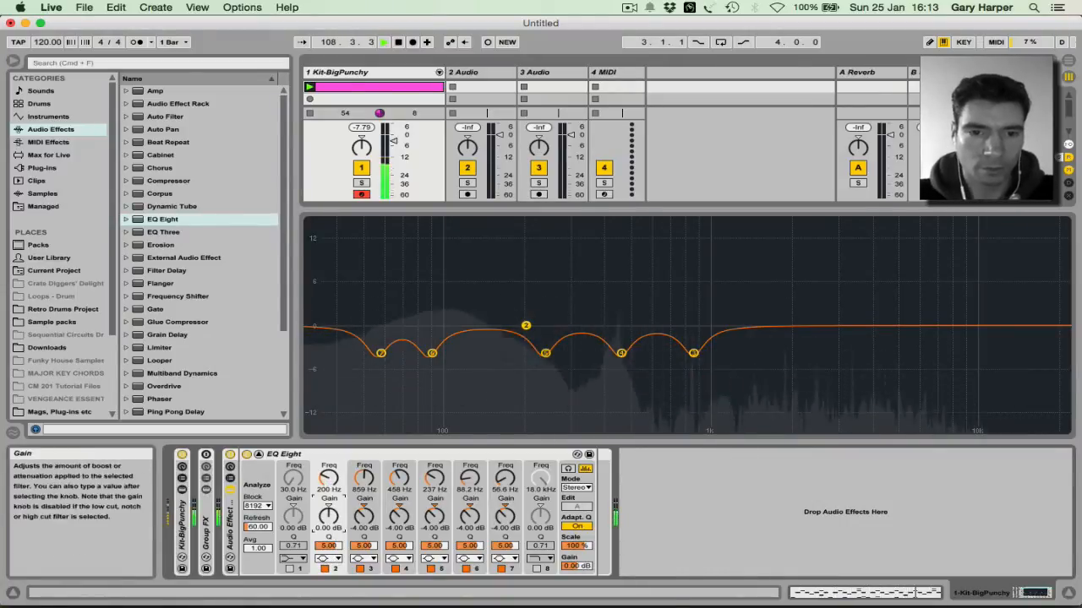
left_click_drag(525, 326, 837, 222)
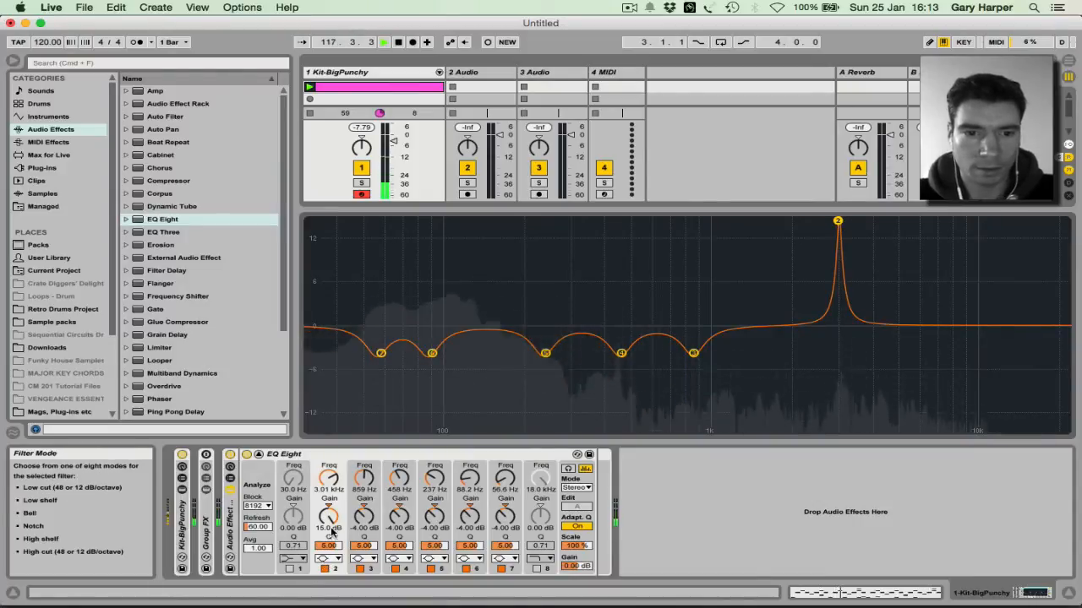
key("Return")
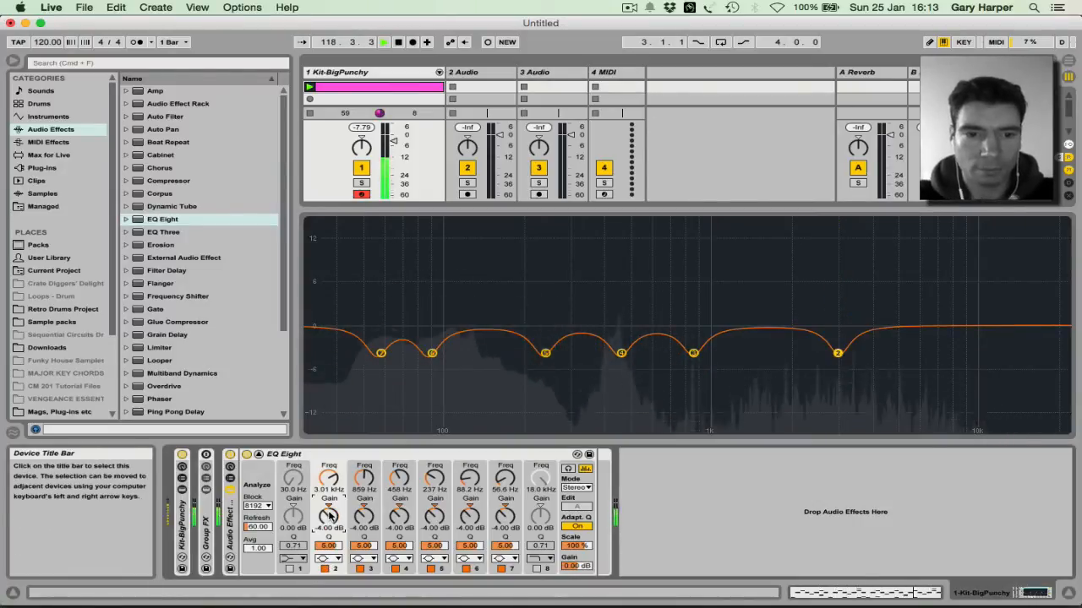
Step: Switch band 1 from Low Cut to Bell, enable it, sweep it to 9.84 kHz, and cut -4 dB
left_click(298, 563)
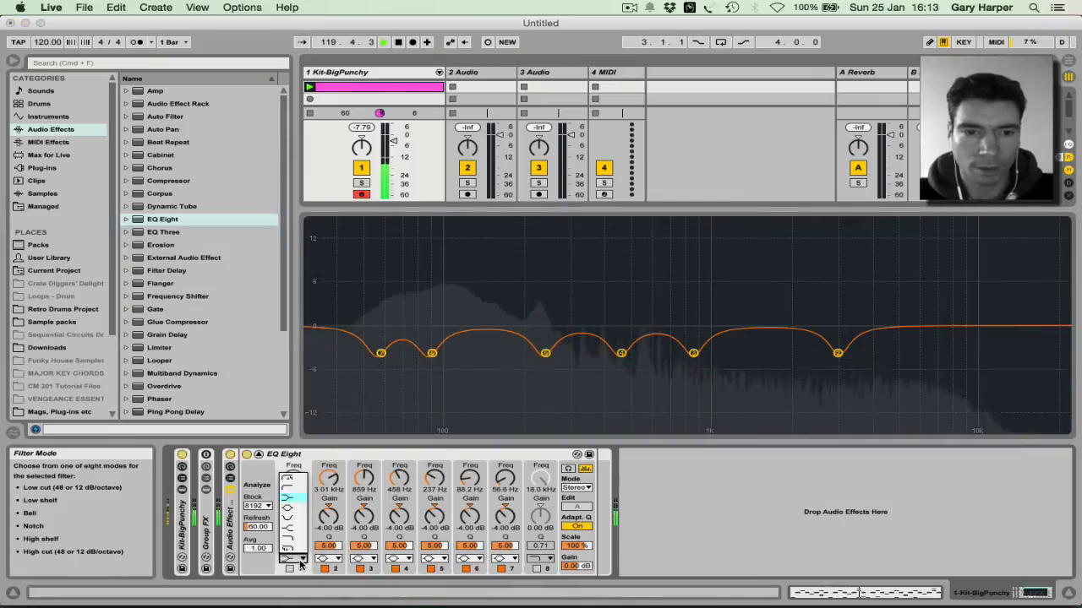
left_click(291, 510)
left_click(290, 569)
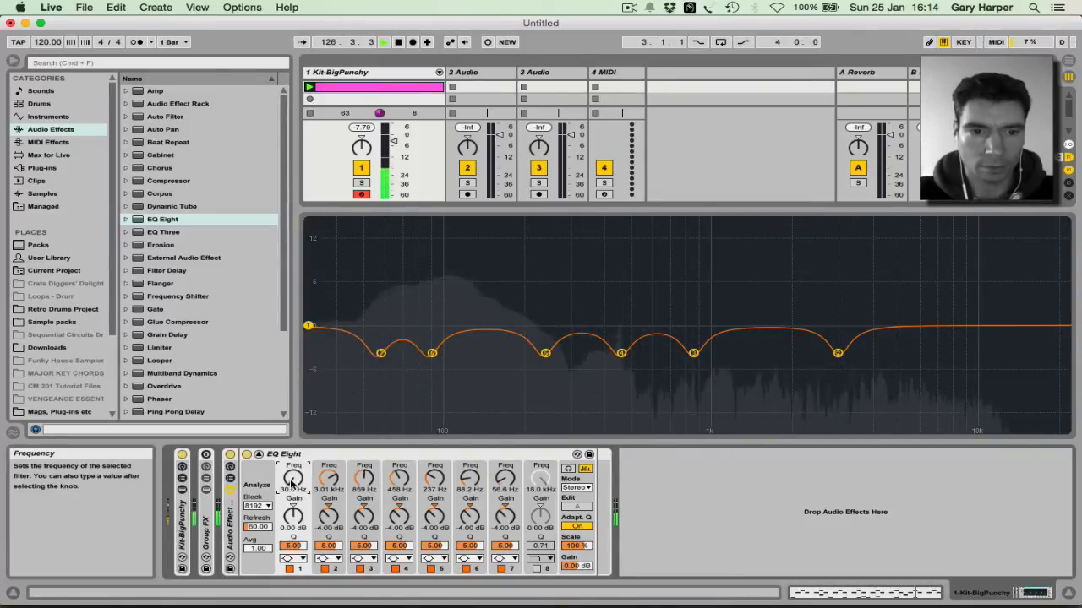
left_click_drag(294, 515, 294, 482)
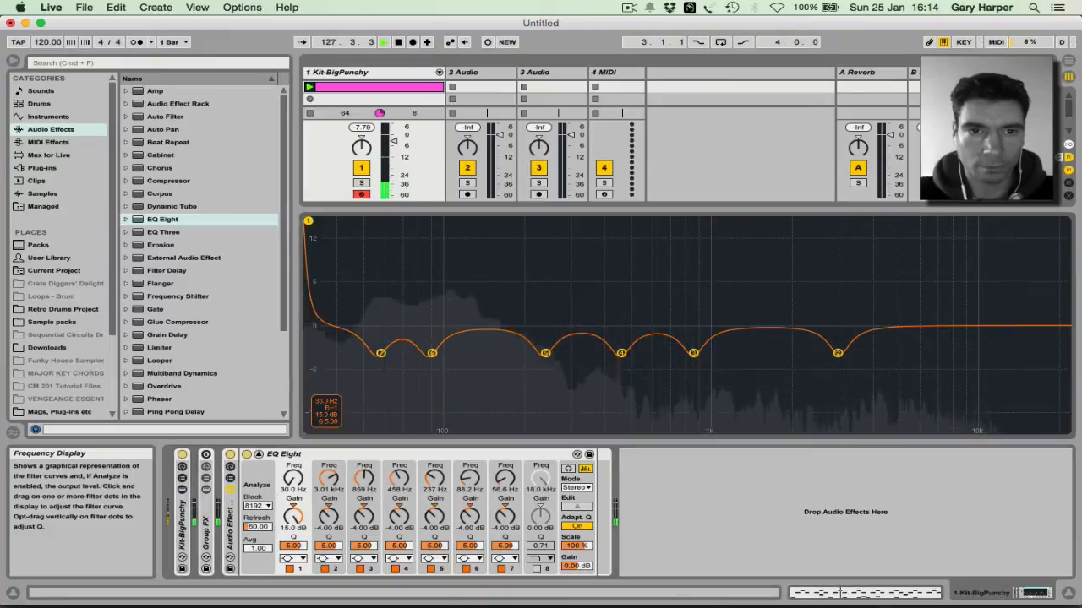
left_click_drag(308, 221, 973, 221)
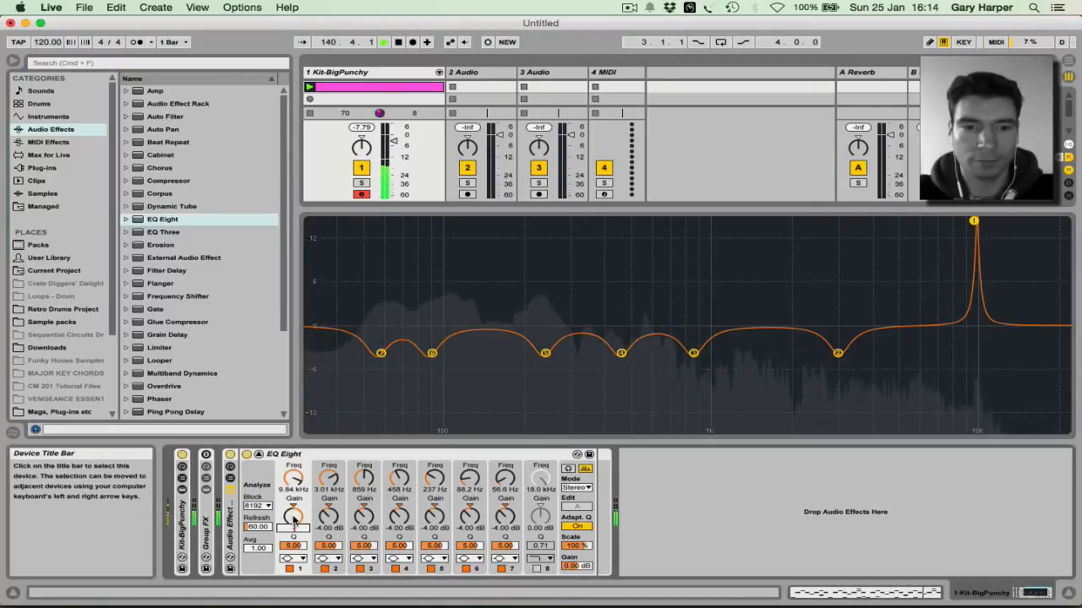
key("Return")
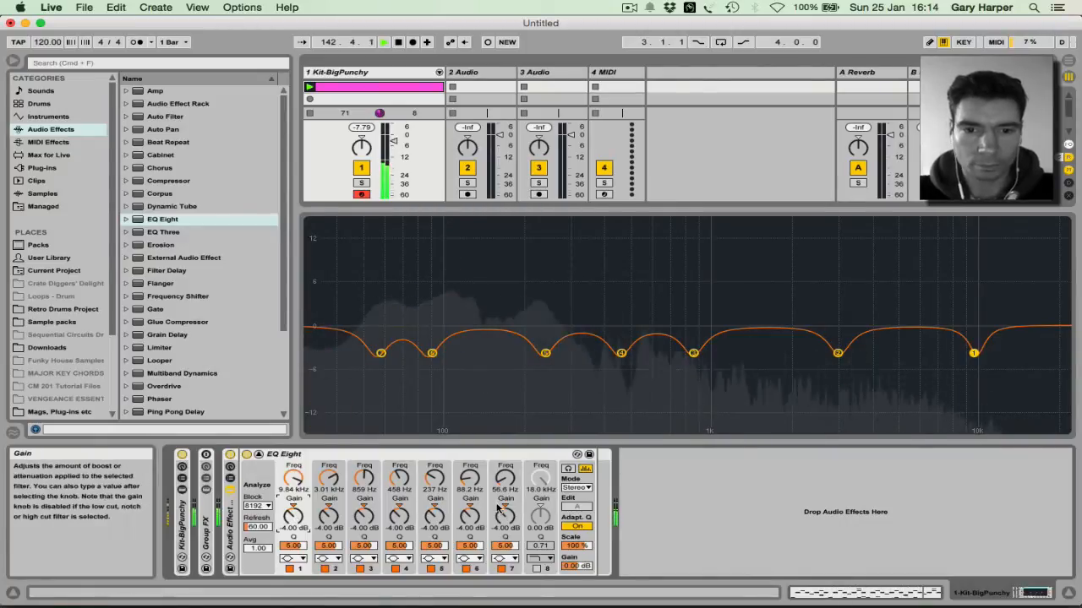
Step: Enable band 8 as a low cut filter and set its frequency to 35 Hz
left_click(535, 569)
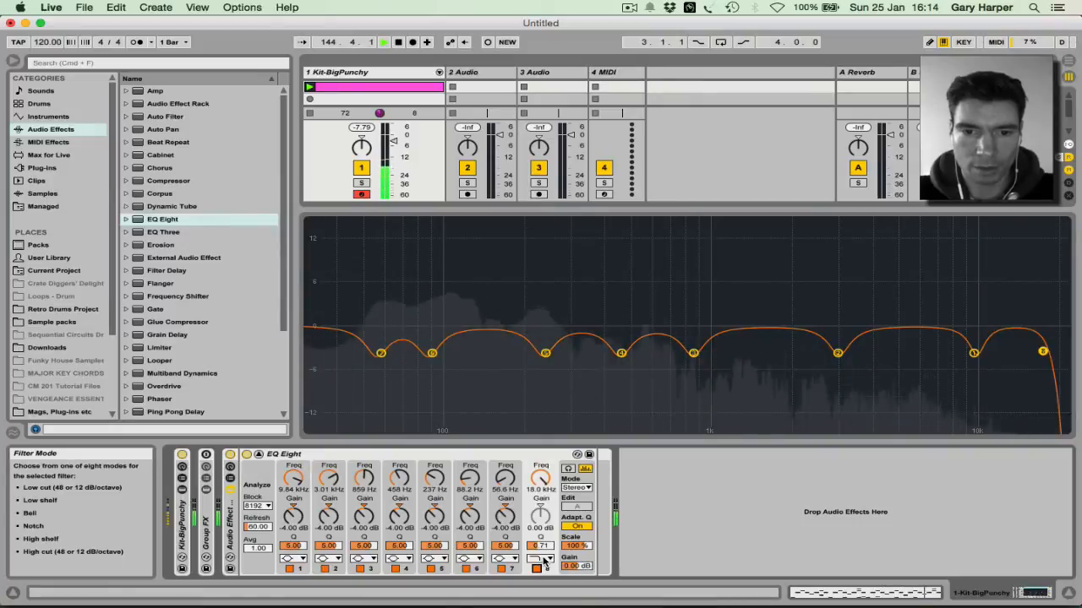
left_click(545, 562)
left_click(538, 489)
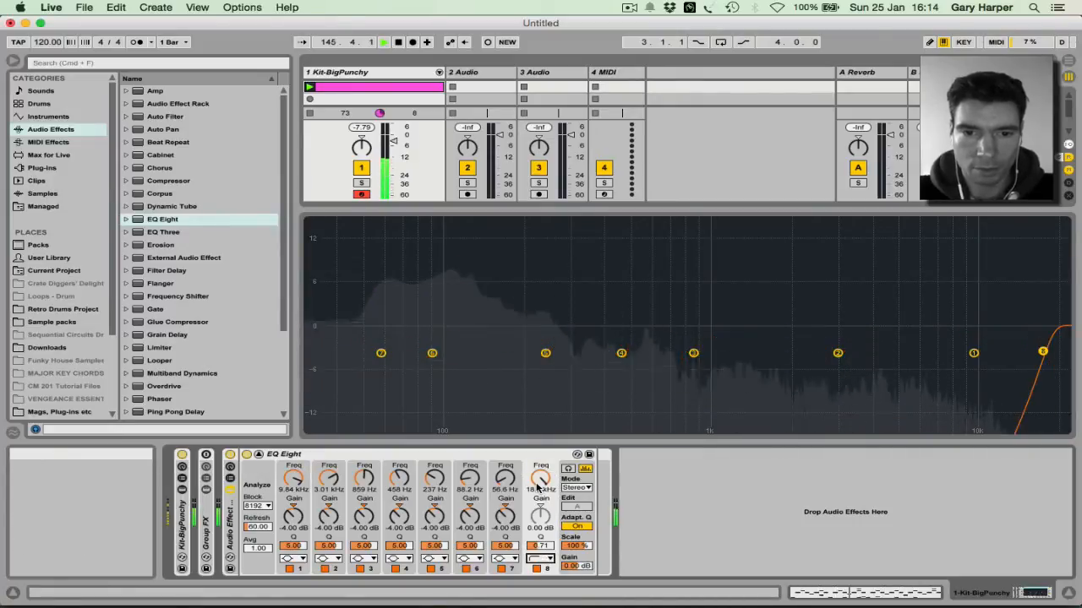
left_click_drag(1044, 351, 345, 338)
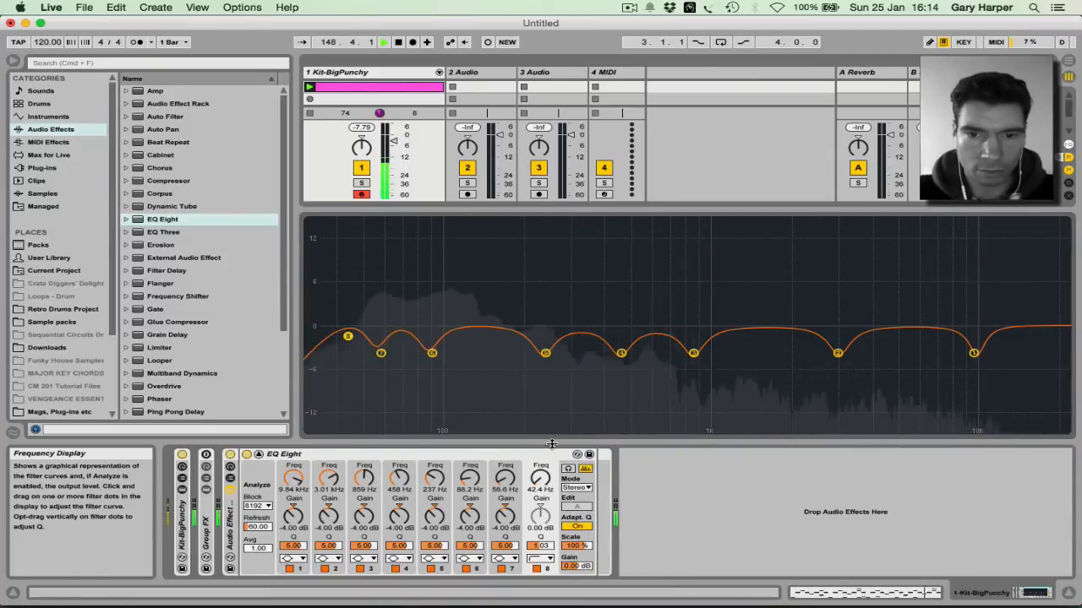
left_click(542, 479)
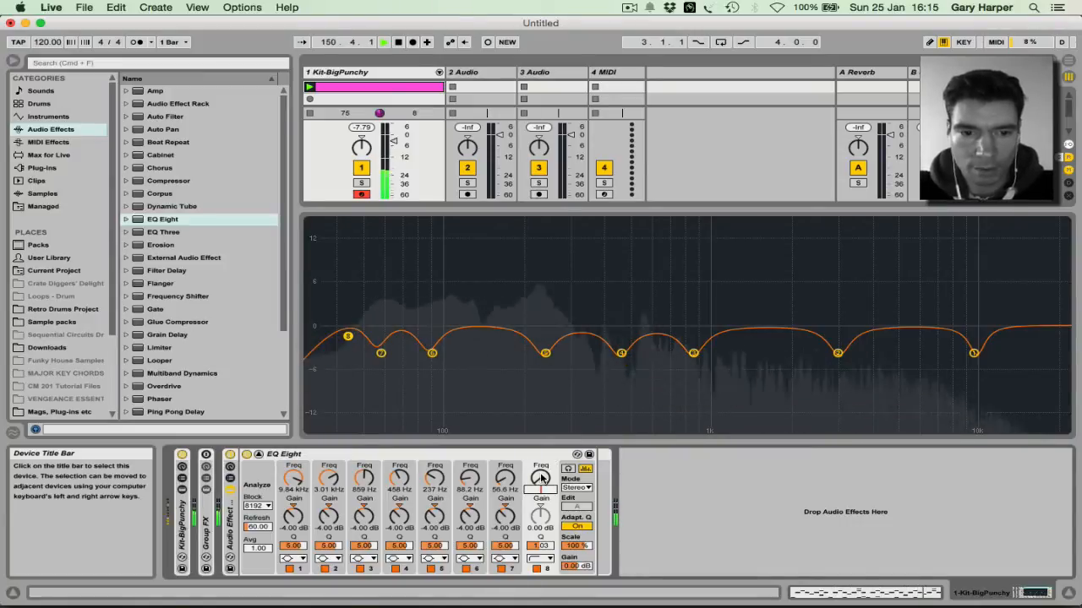
type("35")
key("Return")
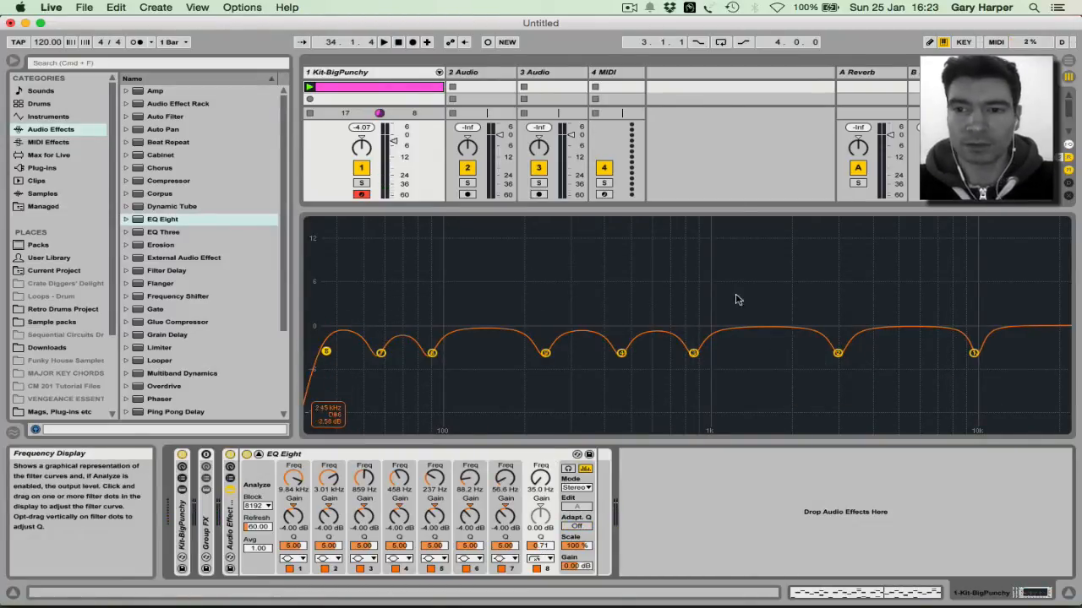
Step: A/B the playing drums with the effect rack bypassed and re-enabled, then collapse EQ Eight's enlarged graph
left_click(230, 456)
key("space")
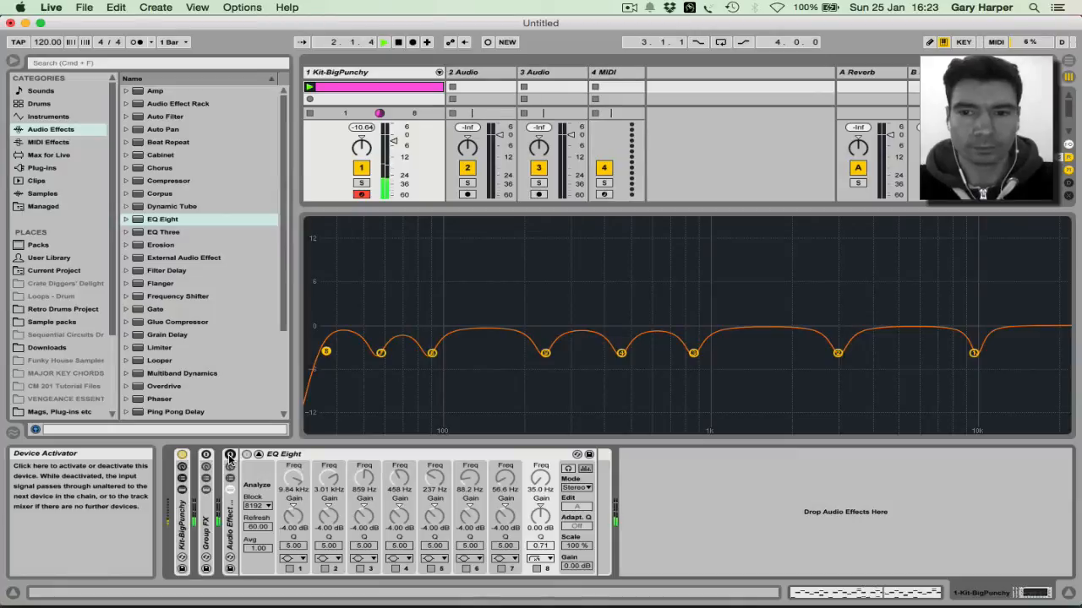
left_click(230, 456)
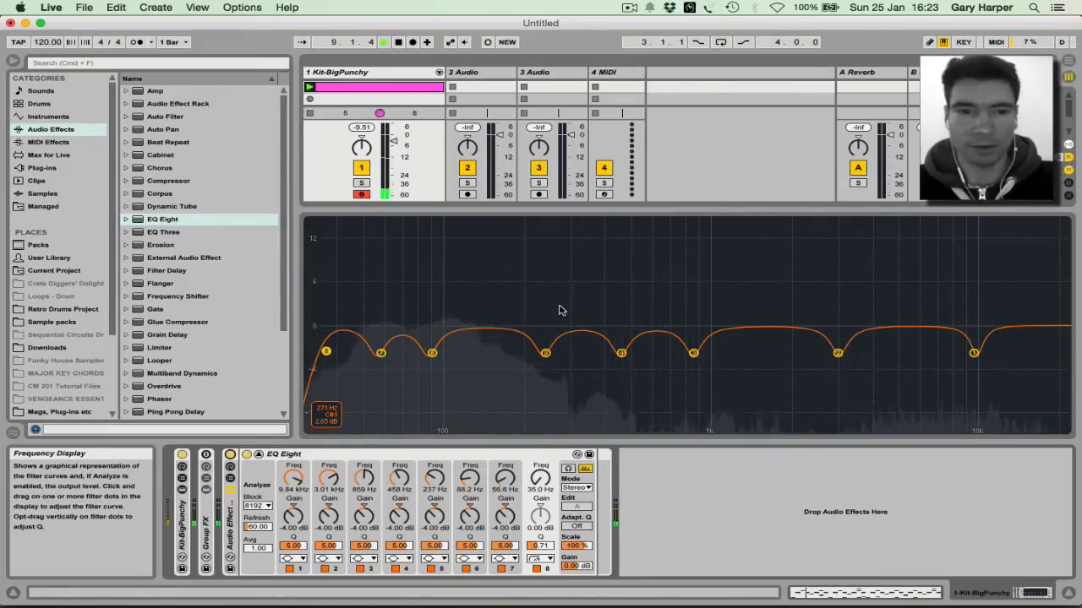
key("space")
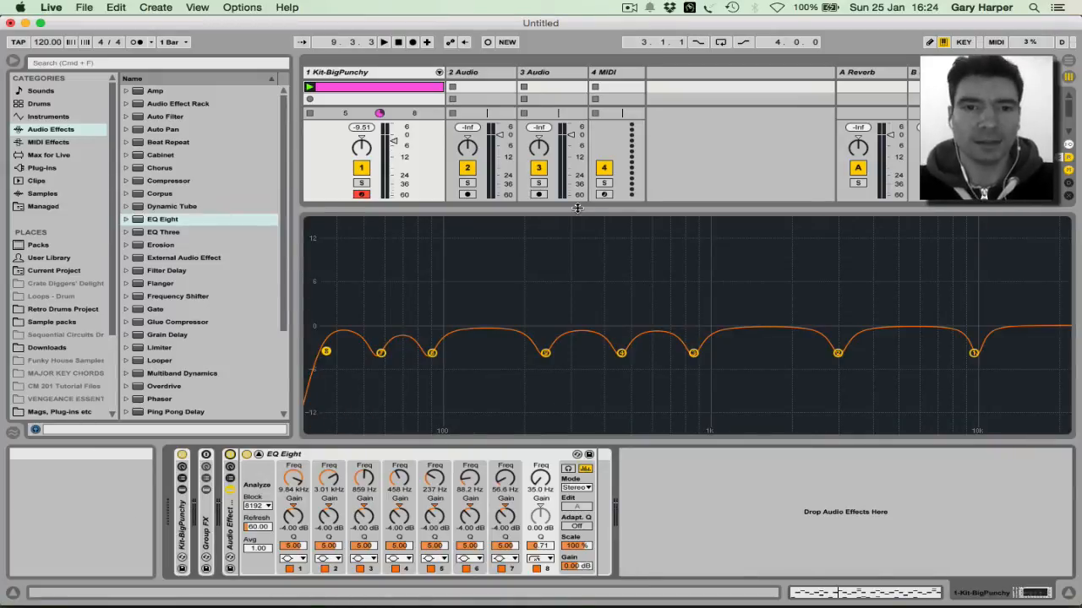
left_click(577, 208)
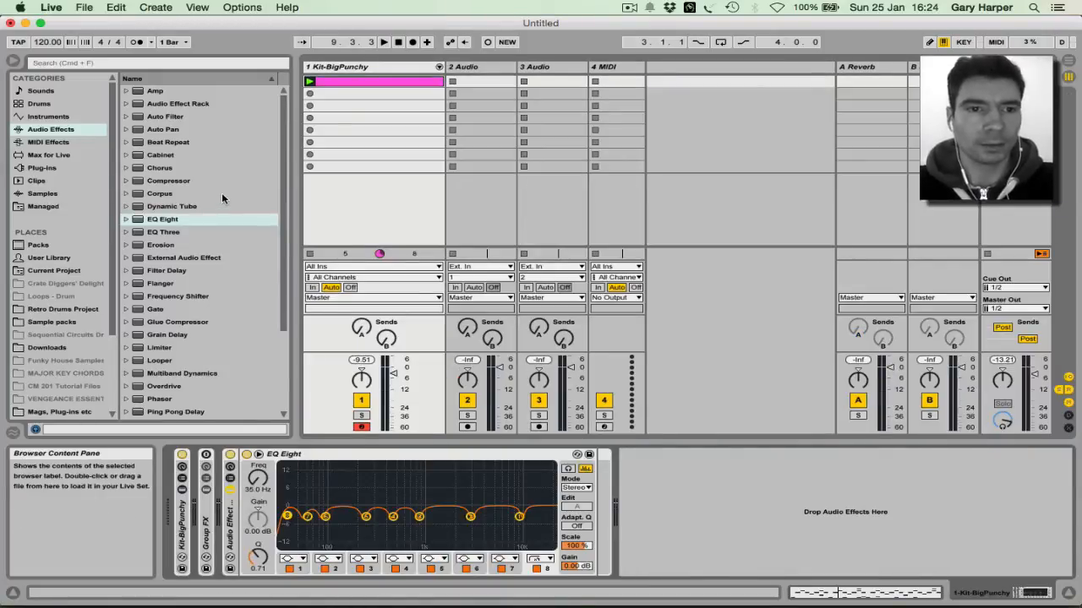
Step: Drop the Saturator's A Bit Warmer preset after EQ Eight and play the drums with it bypassed
left_click(176, 221)
scroll(173, 253, "down", 5)
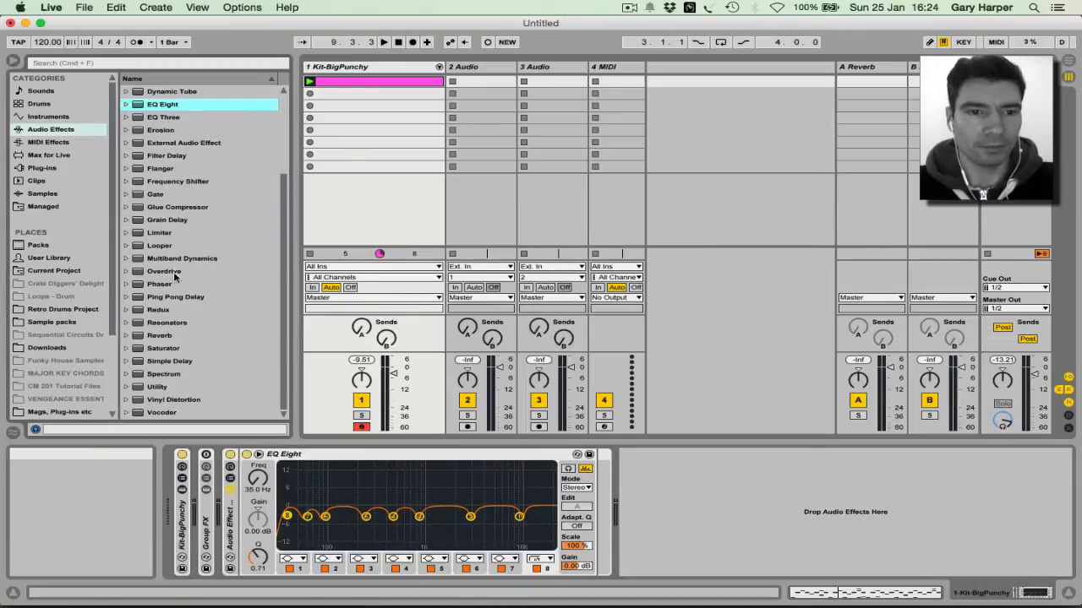
left_click(127, 348)
scroll(189, 240, "down", 7)
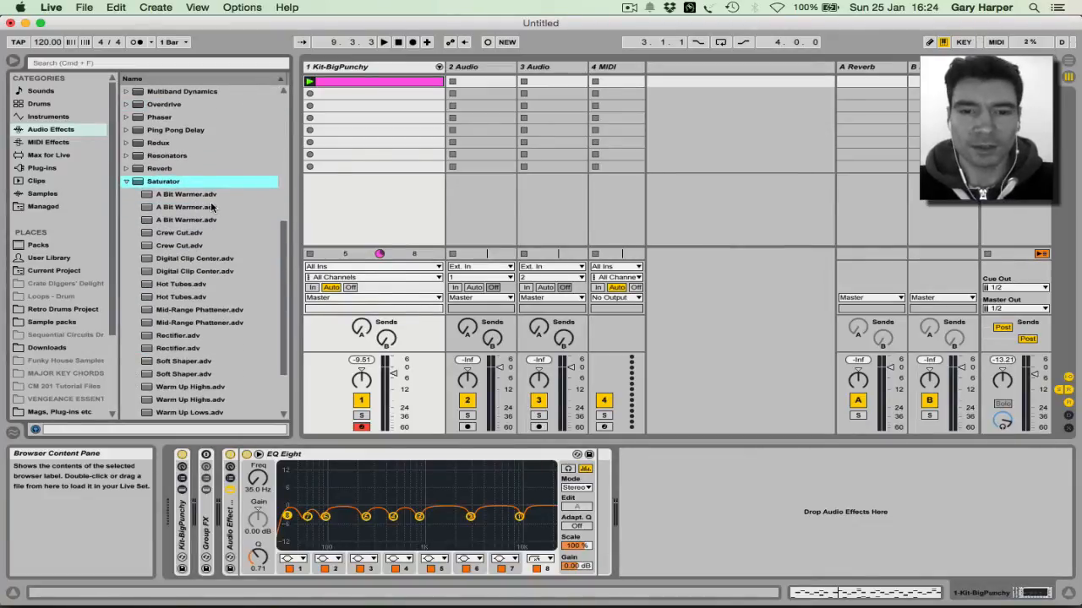
left_click(169, 195)
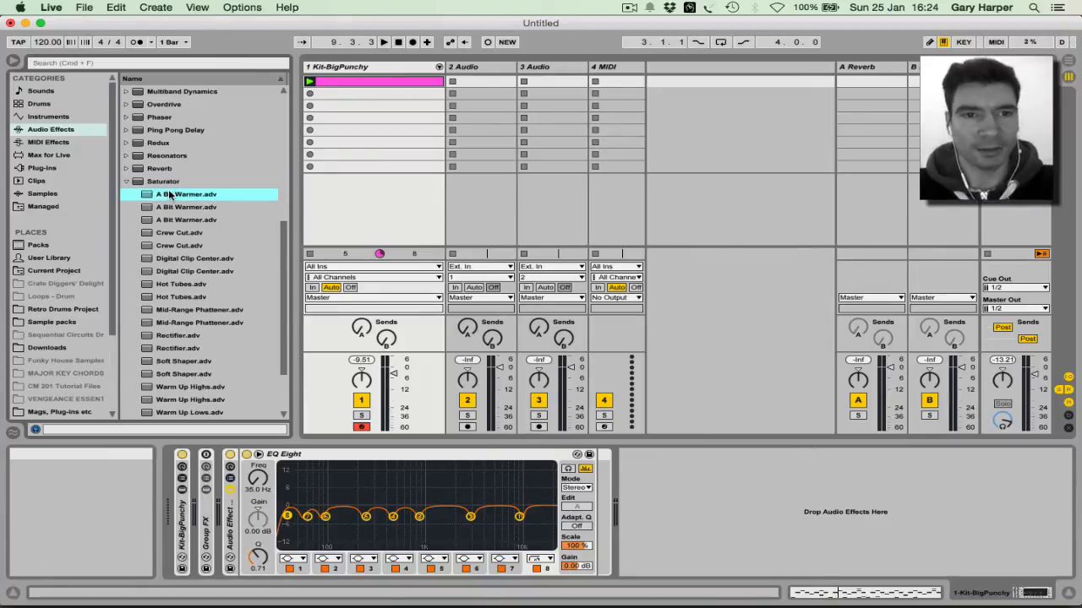
left_click_drag(602, 432, 594, 479)
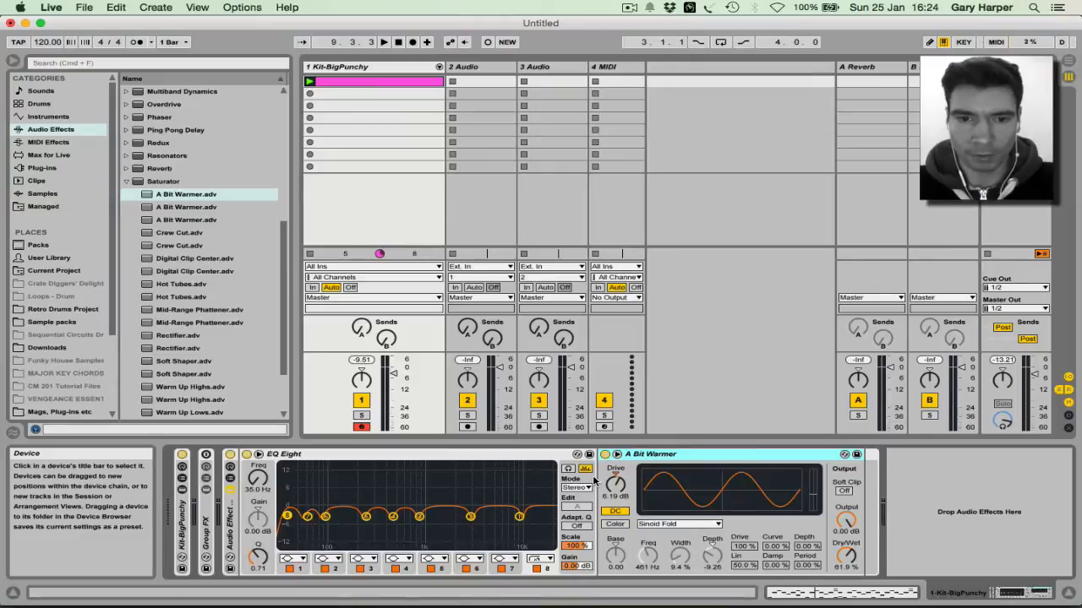
left_click(605, 456)
key("space")
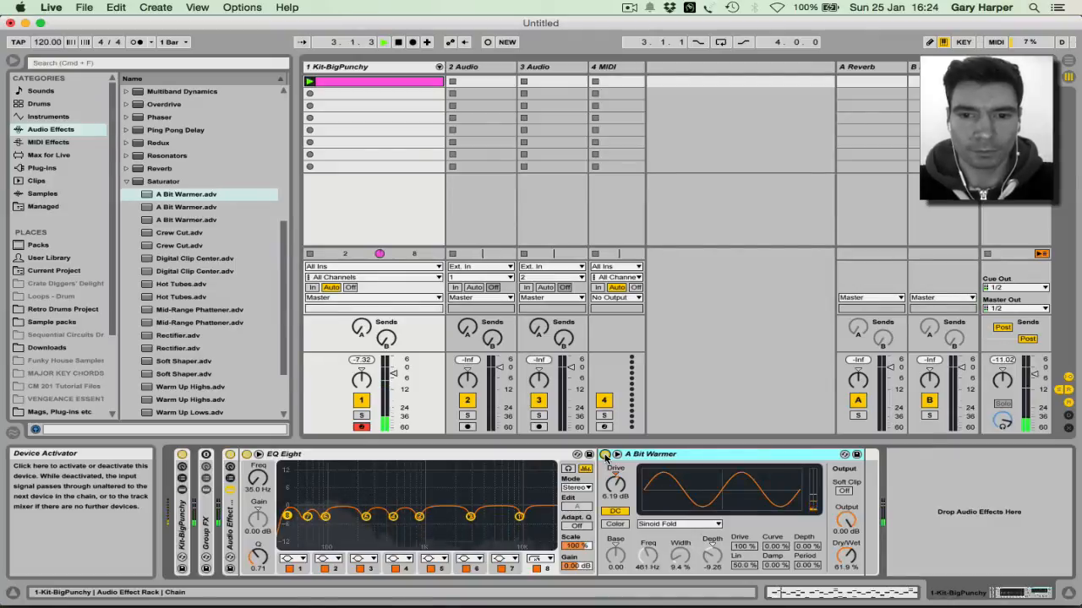
Step: Turn A Bit Warmer back on and audition the saturated drums
left_click(605, 455)
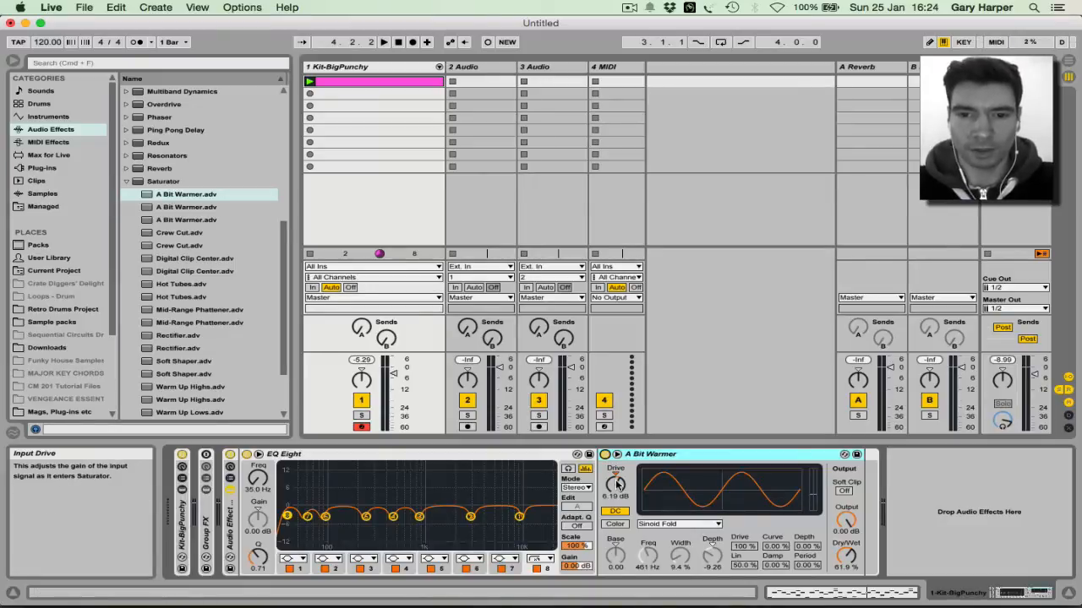
key("space")
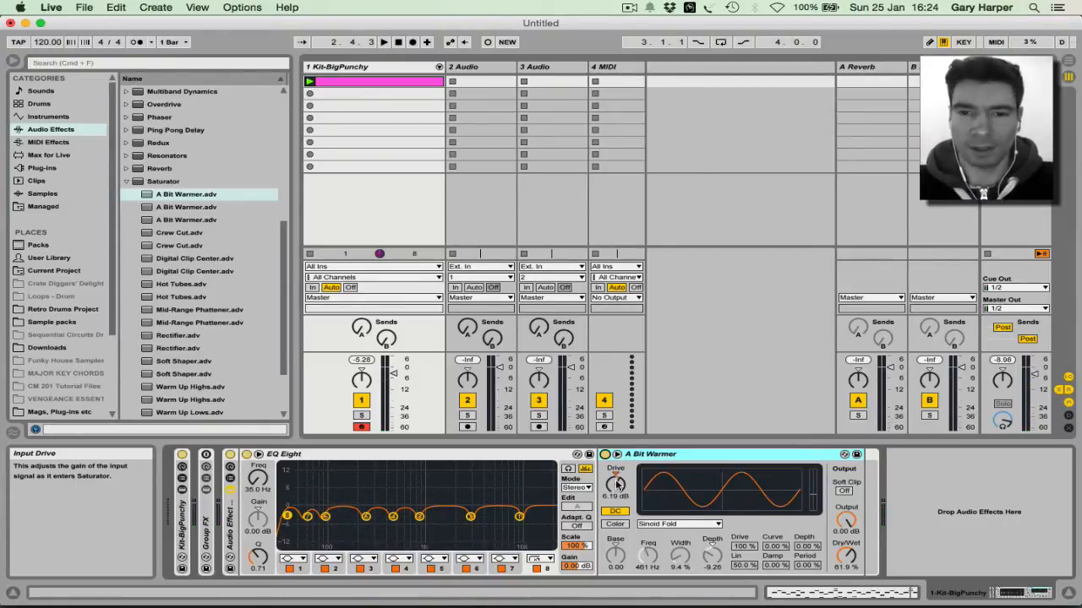
key("space")
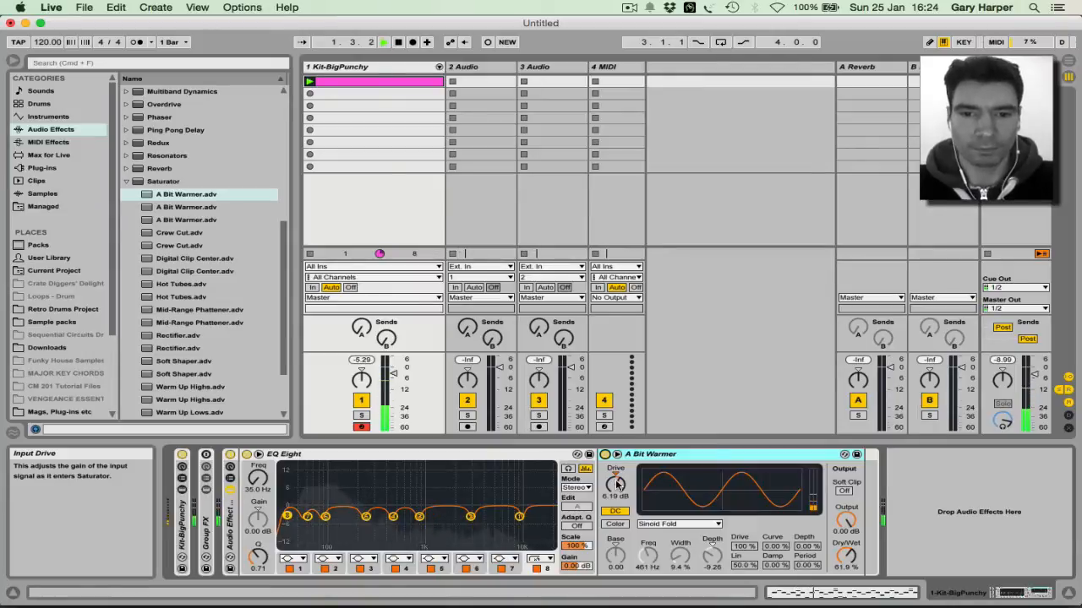
key("space")
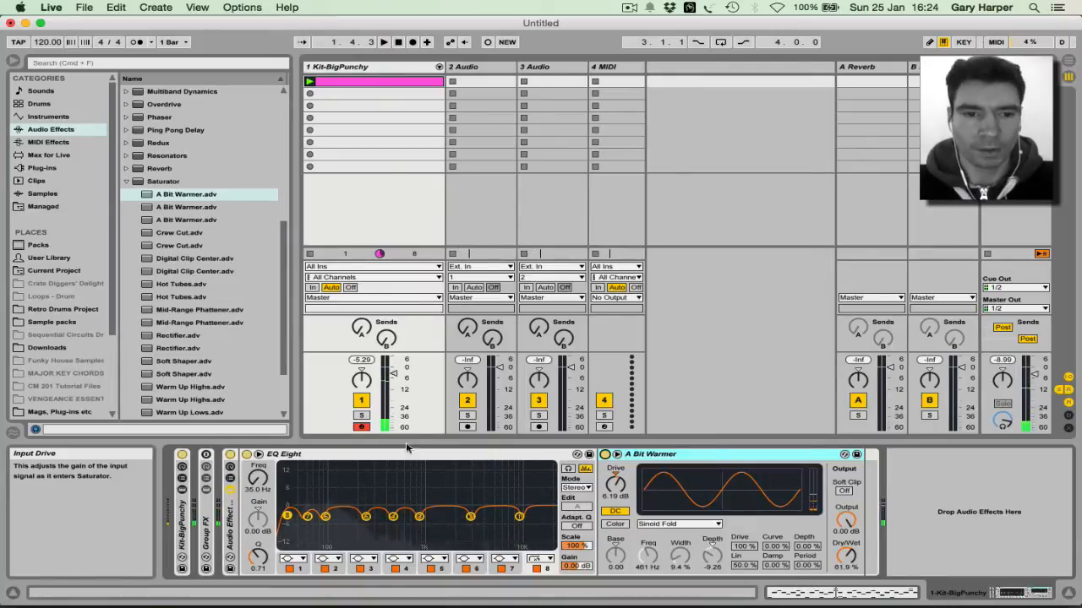
Step: Compare the drums with the whole rack bypassed, then re-enable it and stop playback
left_click(230, 454)
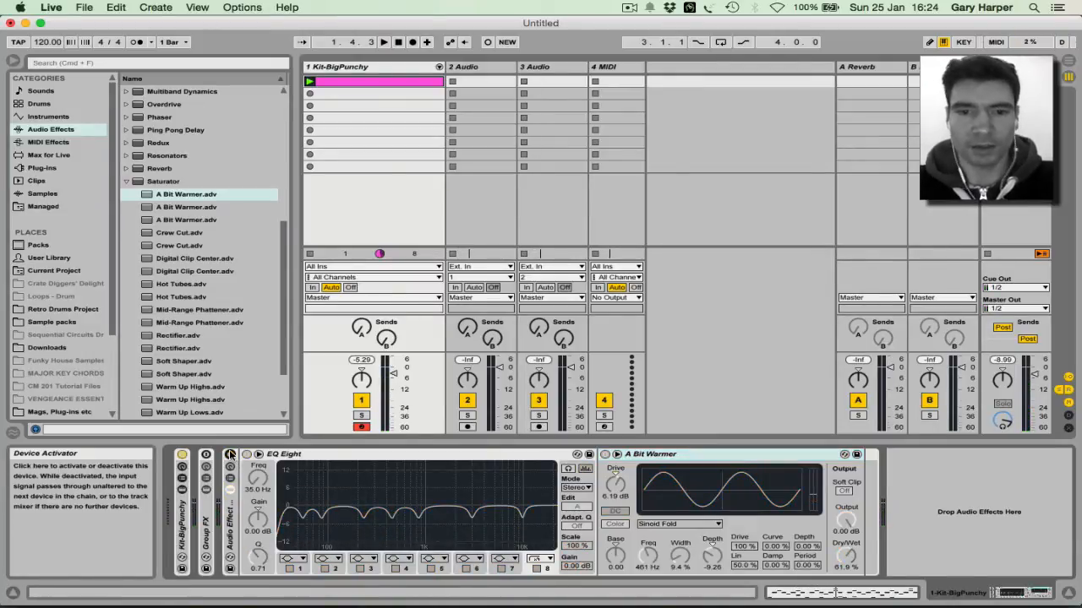
key("space")
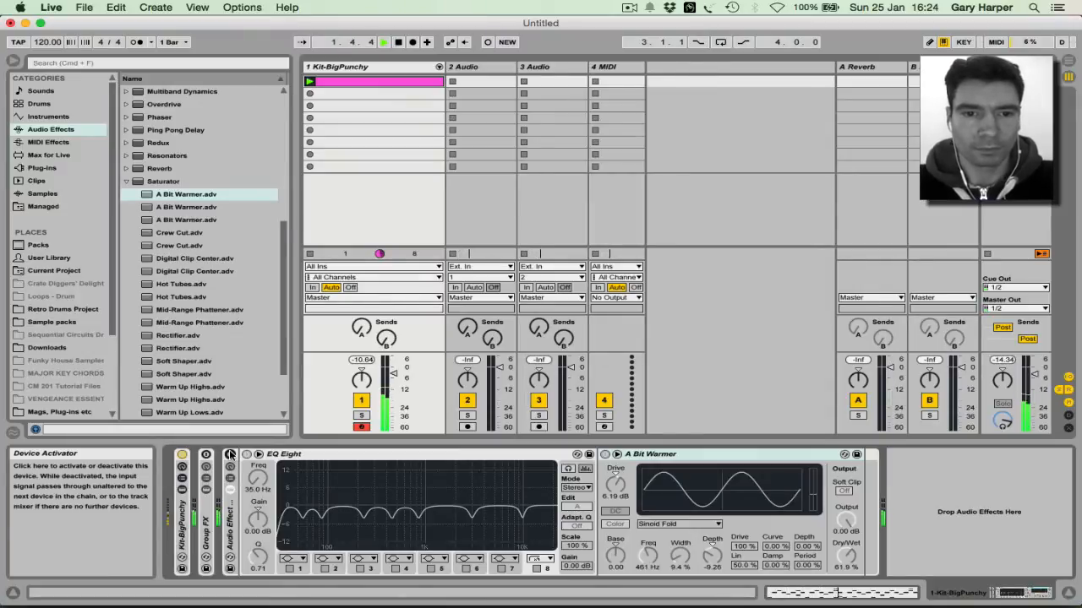
left_click(230, 455)
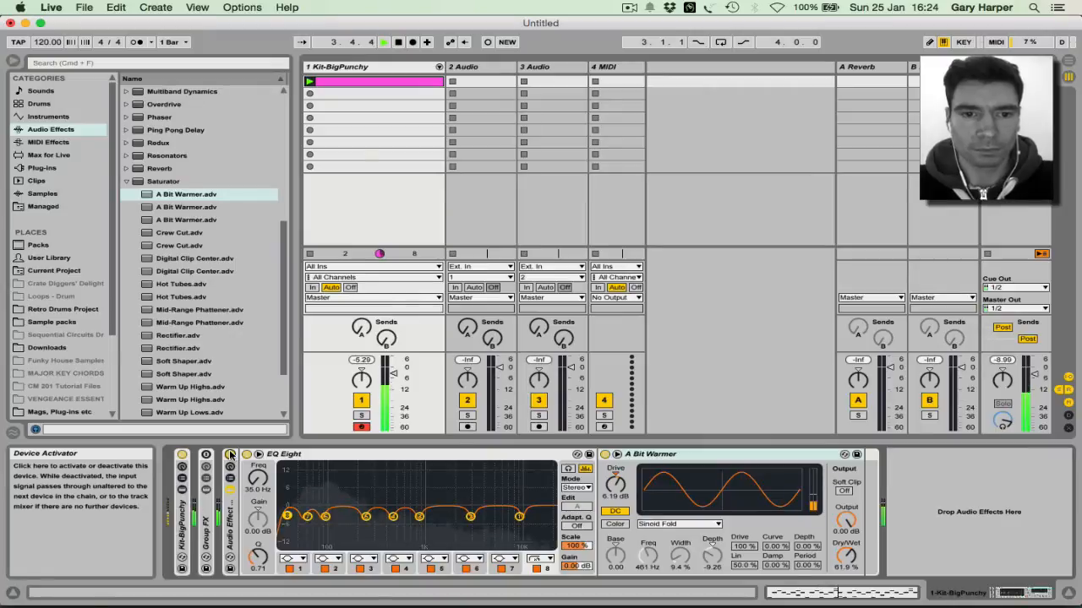
key("space")
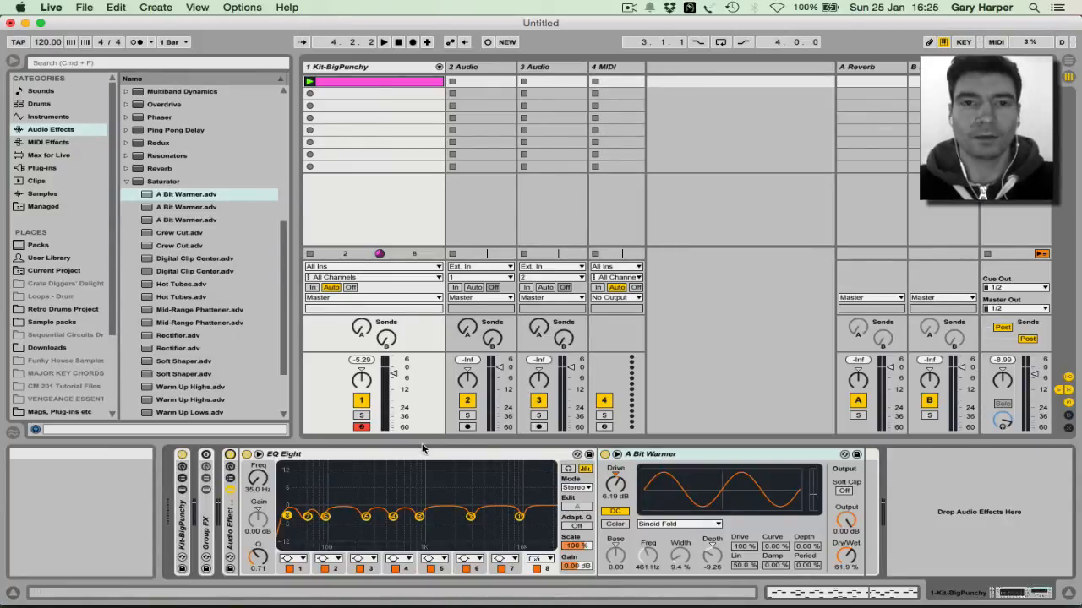
Step: Add a Glue Compressor after A Bit Warmer and start playback
left_click(127, 183)
left_click(156, 208)
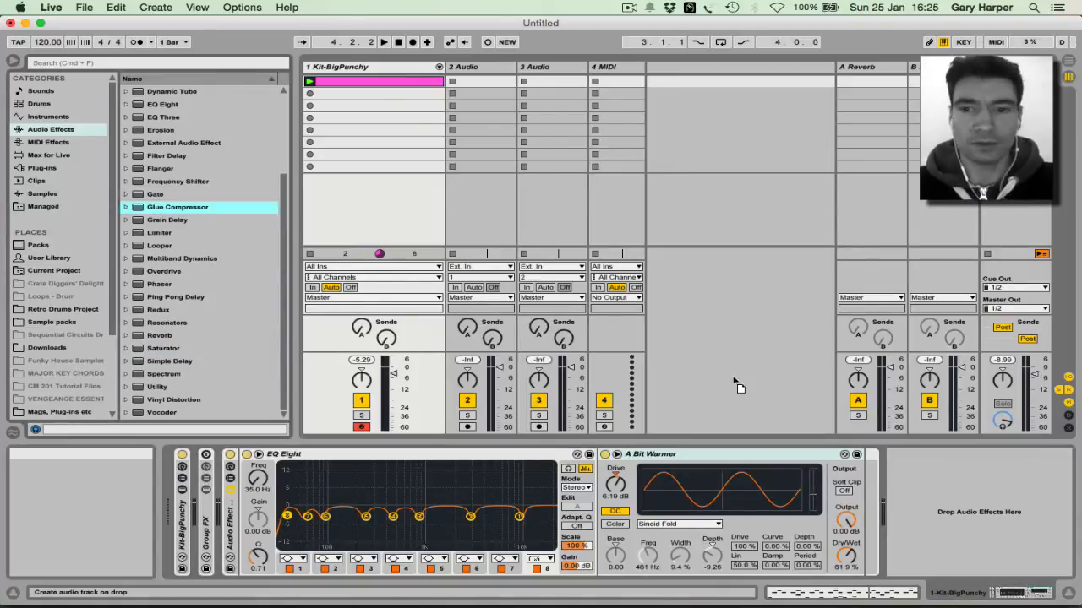
left_click_drag(860, 478, 863, 480)
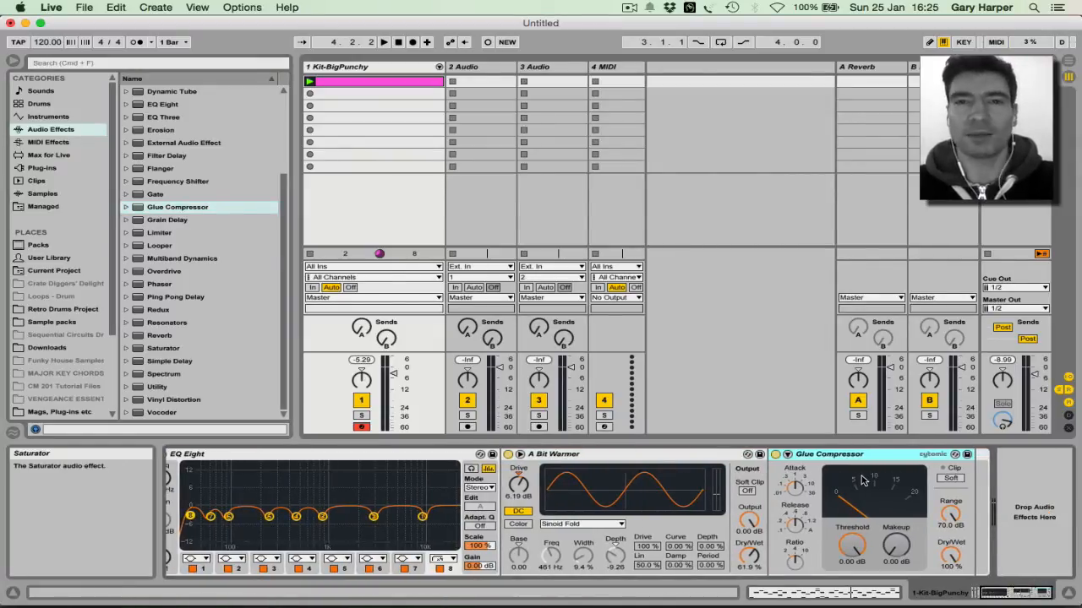
key("space")
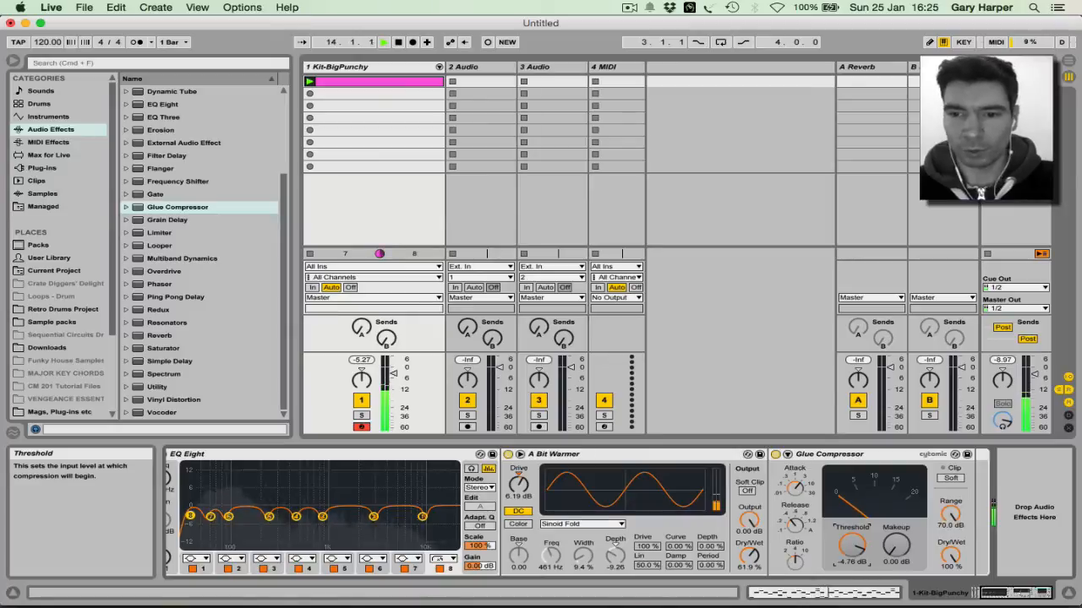
Step: Set the Glue Compressor threshold to -14.3 dB and makeup gain to 4 dB
left_click_drag(851, 545, 852, 597)
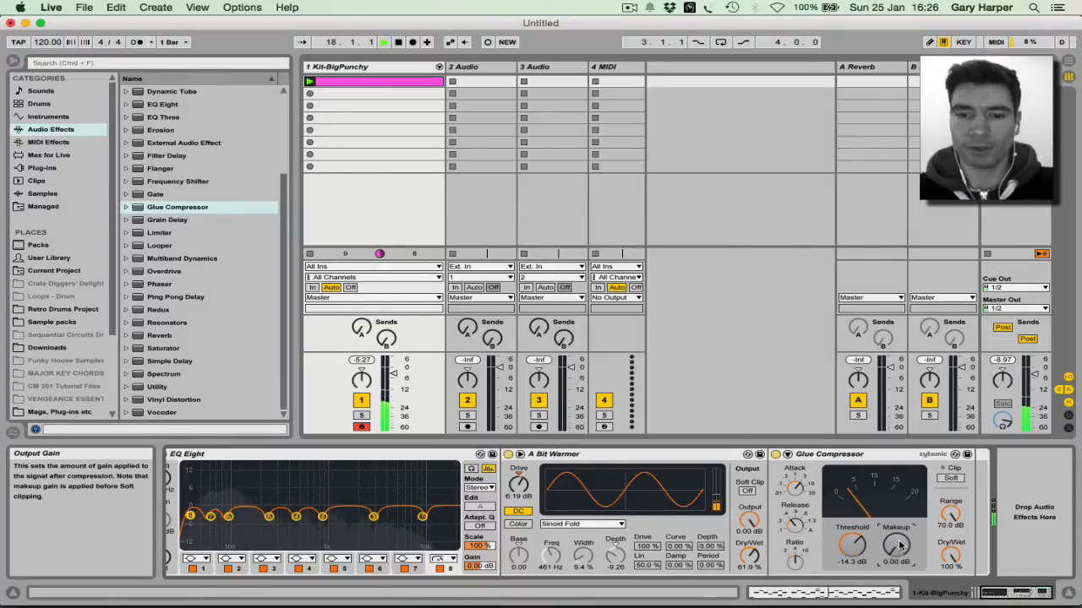
type("4")
key("Return")
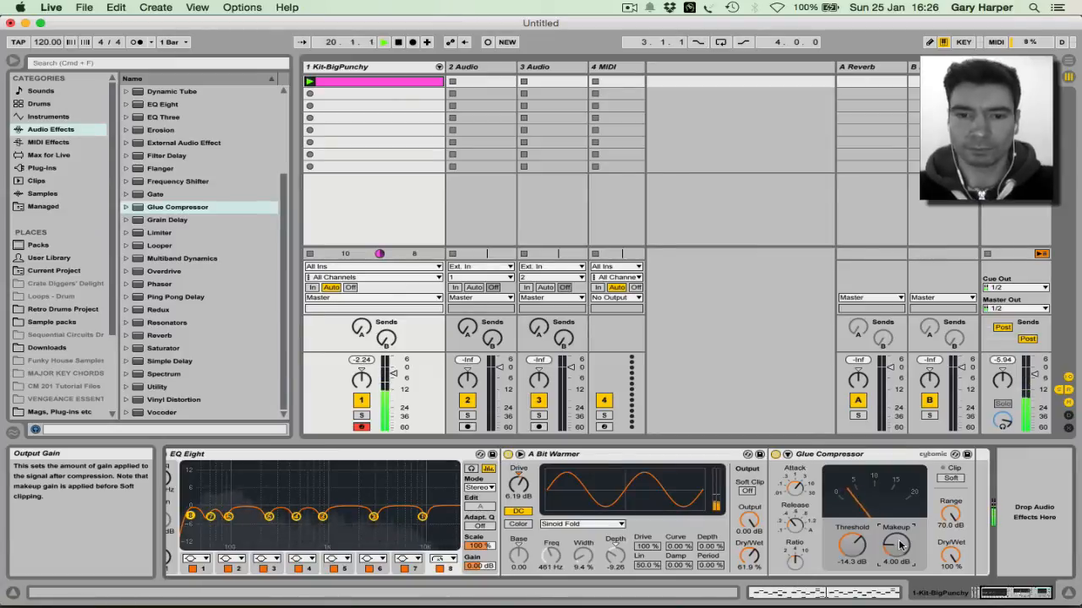
scroll(572, 558, "left", 3)
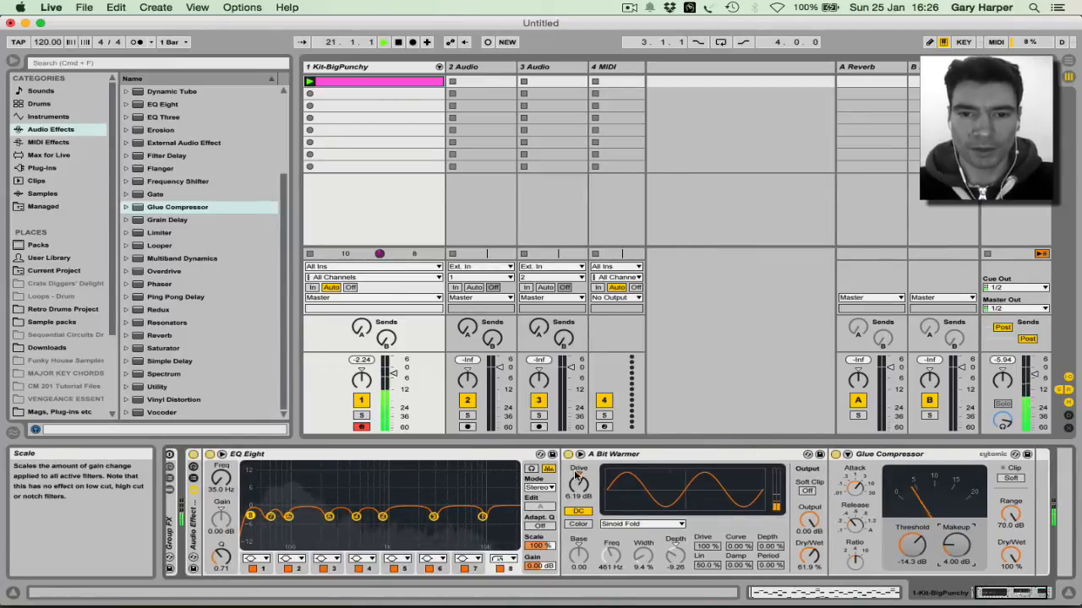
Step: Bypass A Bit Warmer and EQ Eight, and toggle the Glue Compressor on and off to compare
left_click(567, 454)
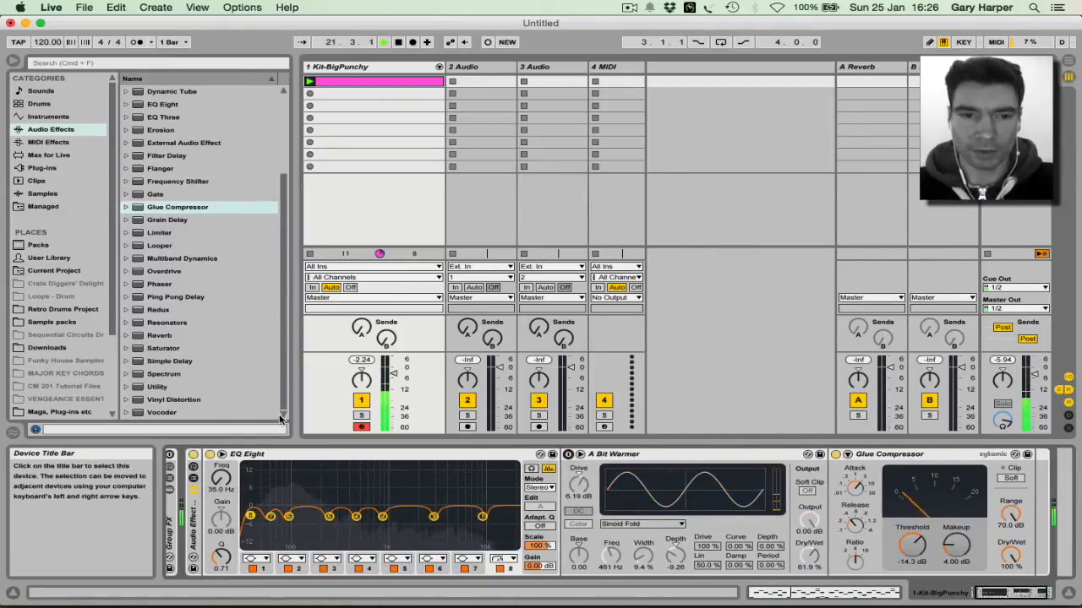
left_click(210, 454)
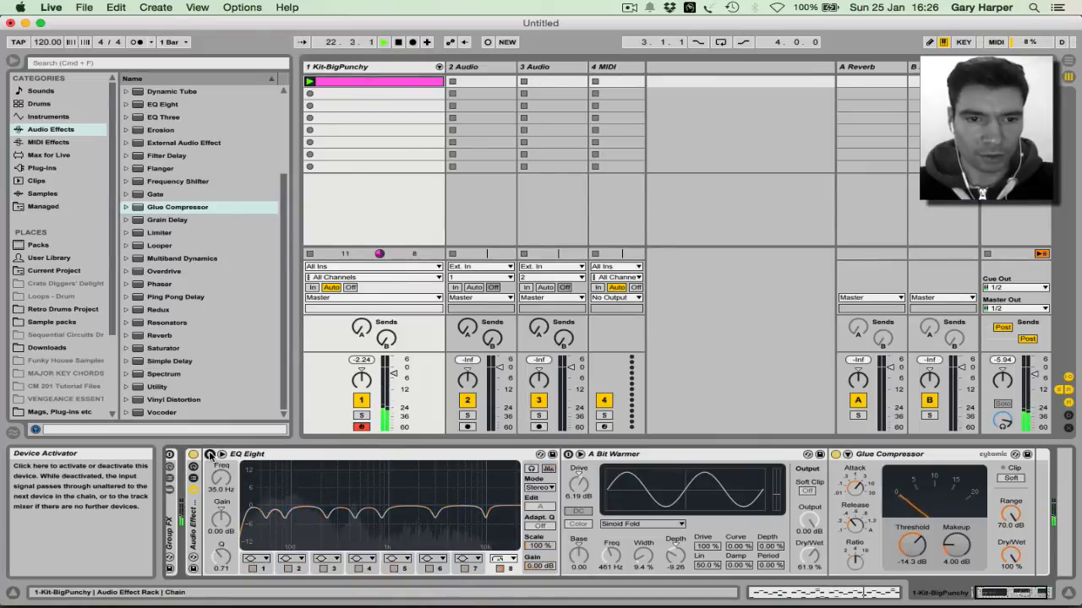
left_click(835, 454)
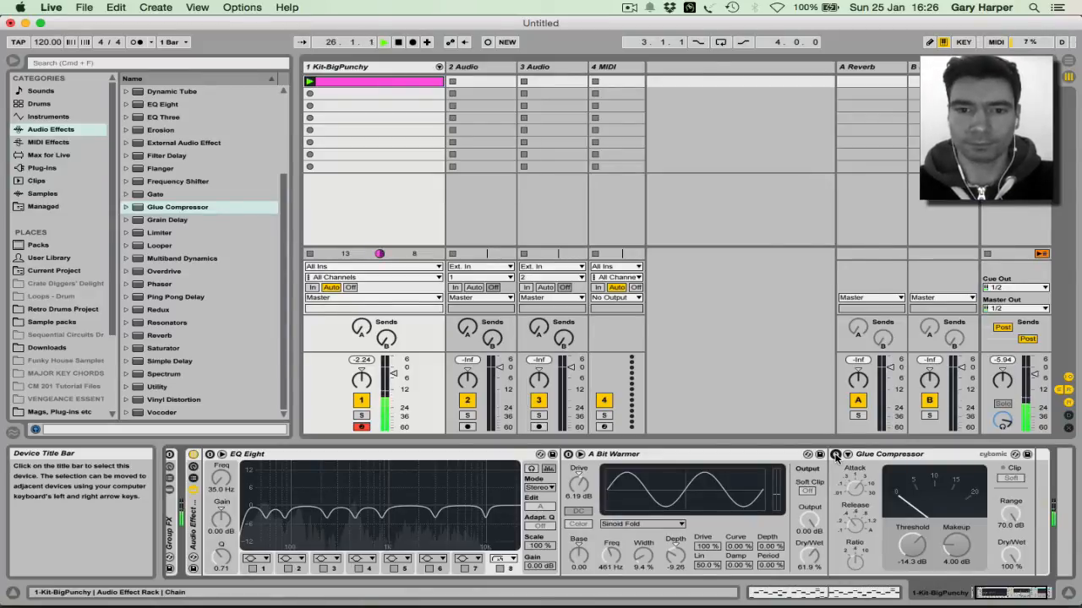
left_click(835, 455)
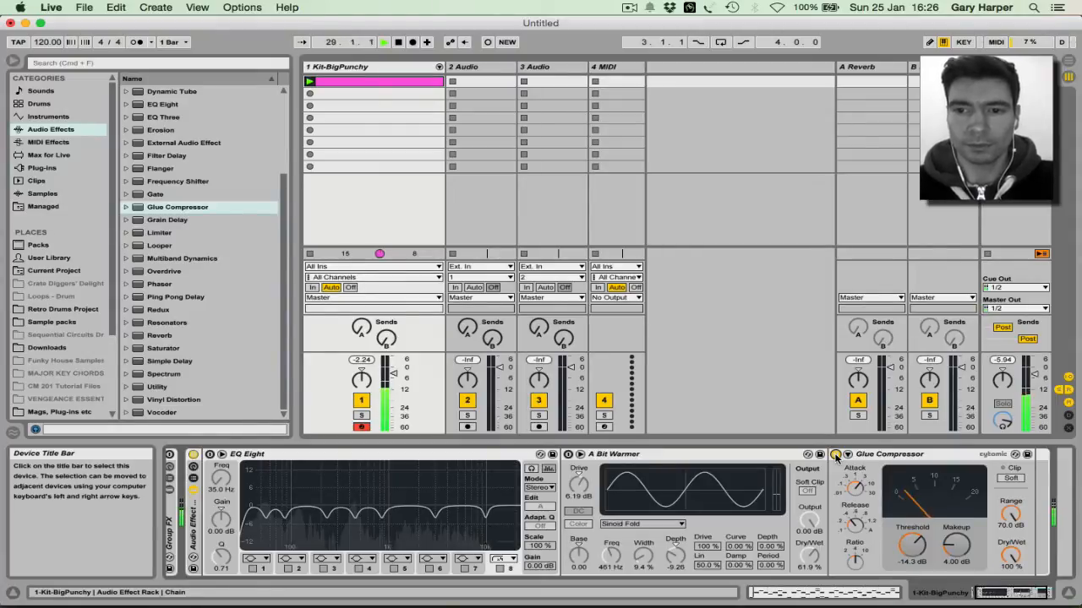
left_click(835, 454)
left_click(835, 455)
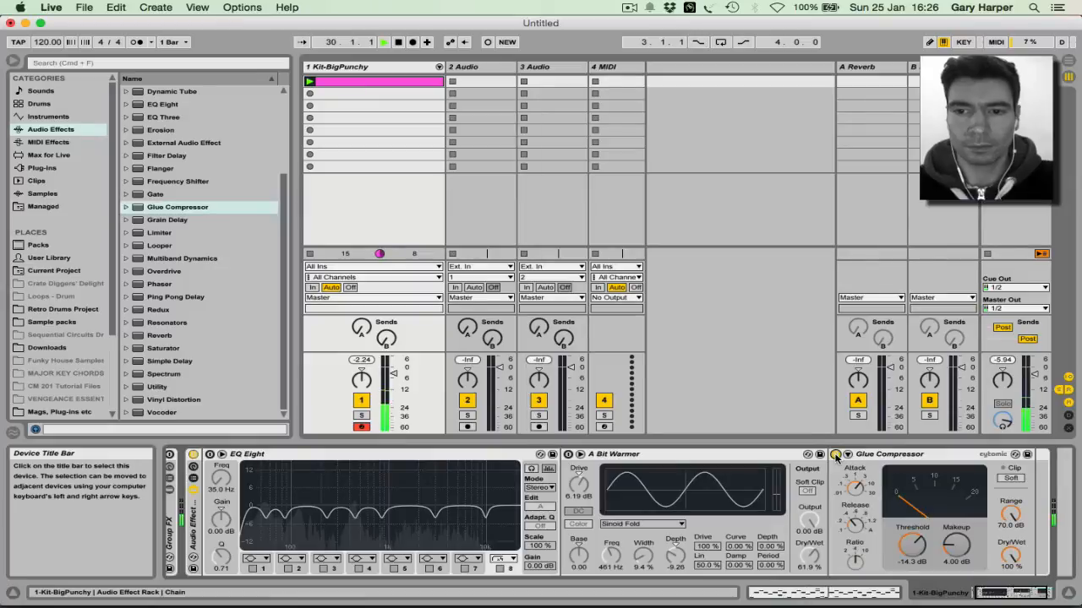
left_click(835, 455)
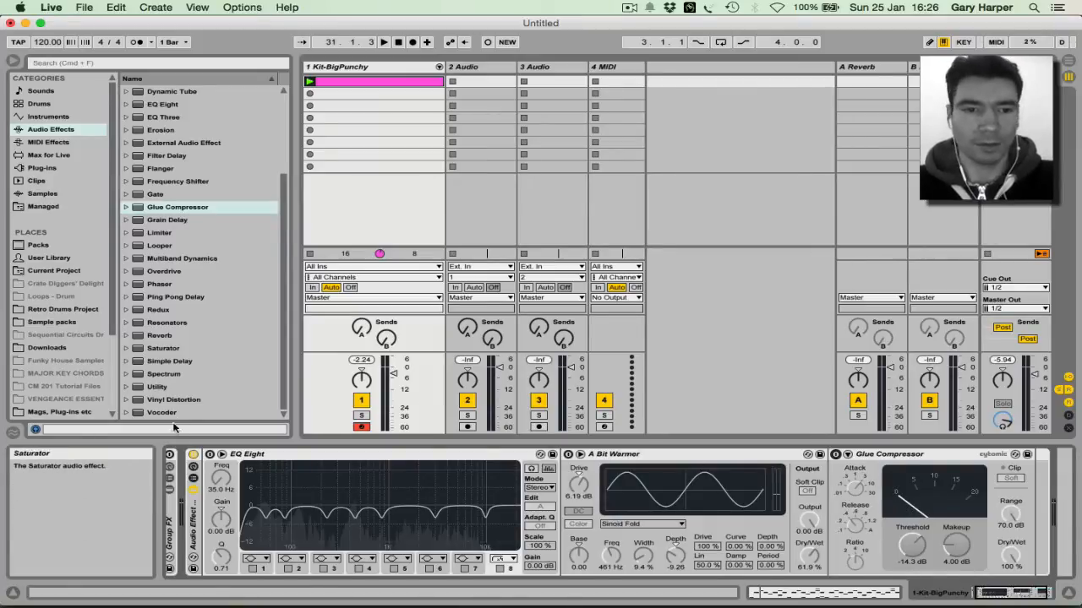
Step: Re-enable EQ Eight and A Bit Warmer, play, then bypass EQ Eight and stop
left_click(209, 454)
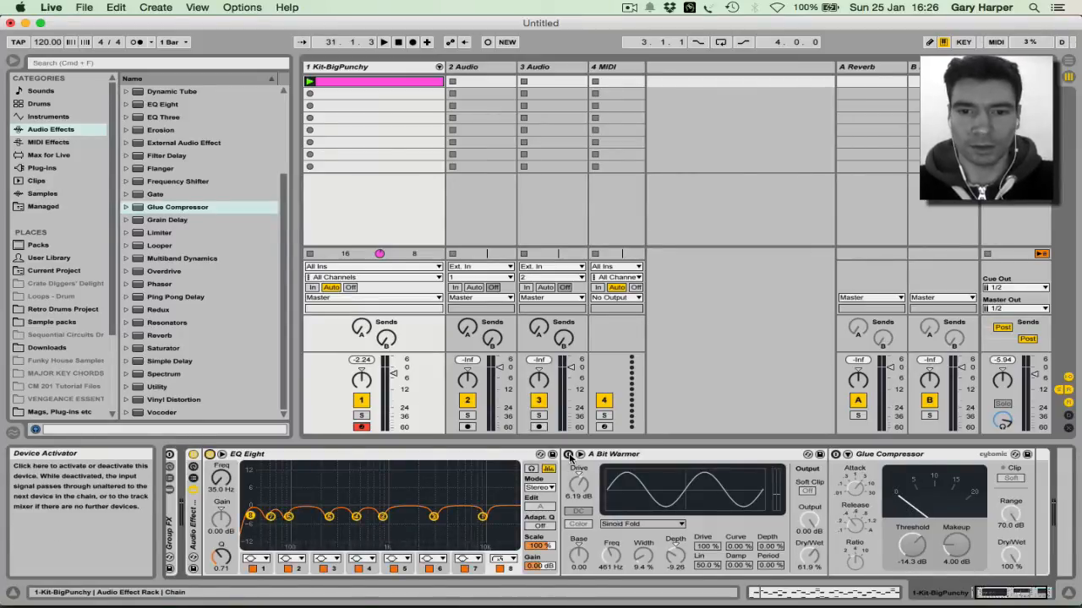
left_click(569, 458)
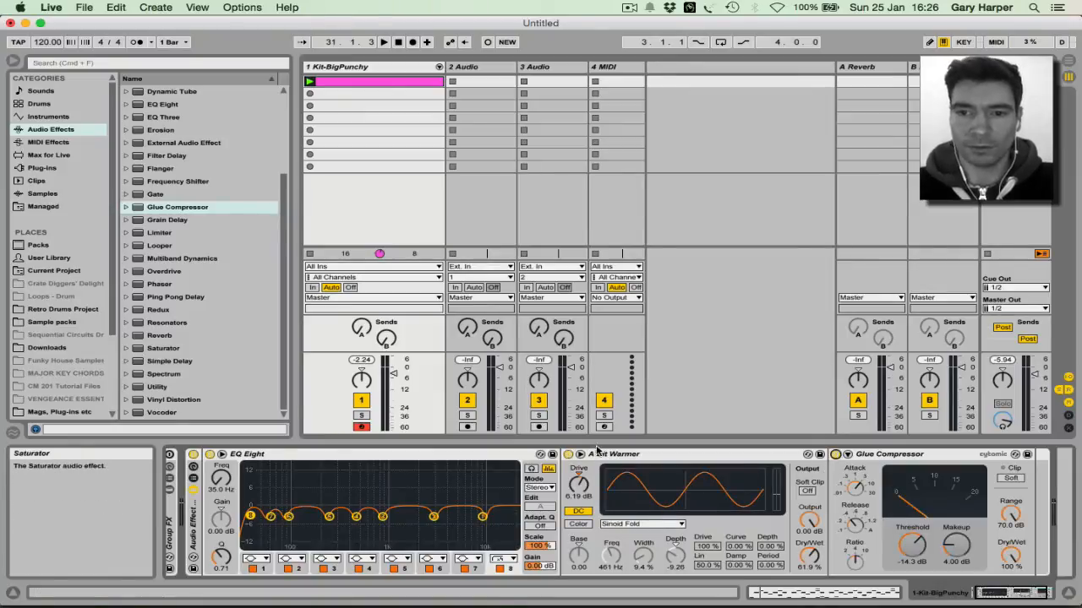
key("space")
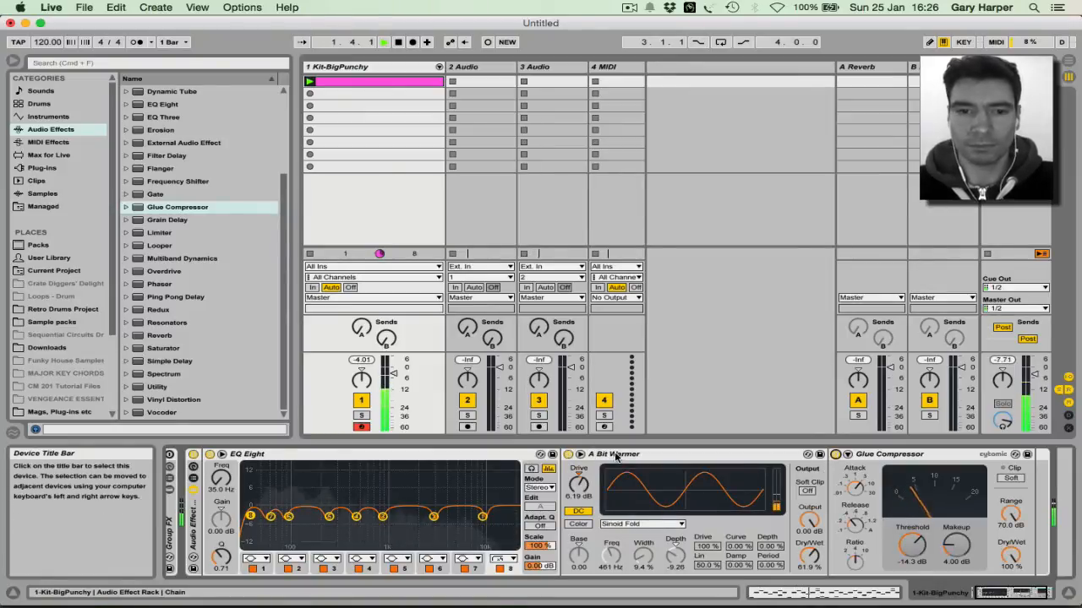
left_click(193, 455)
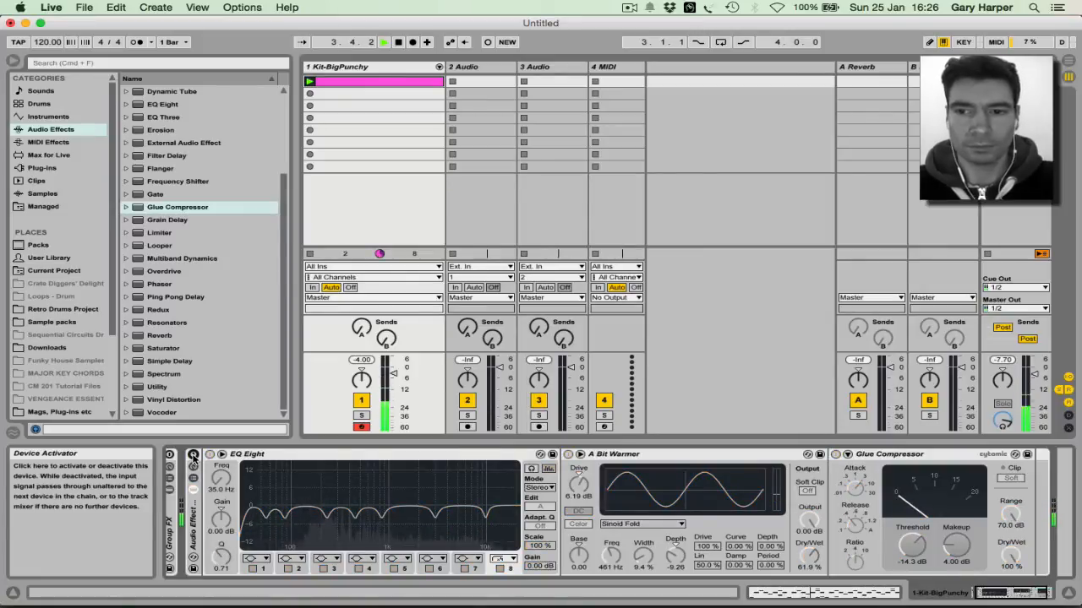
key("space")
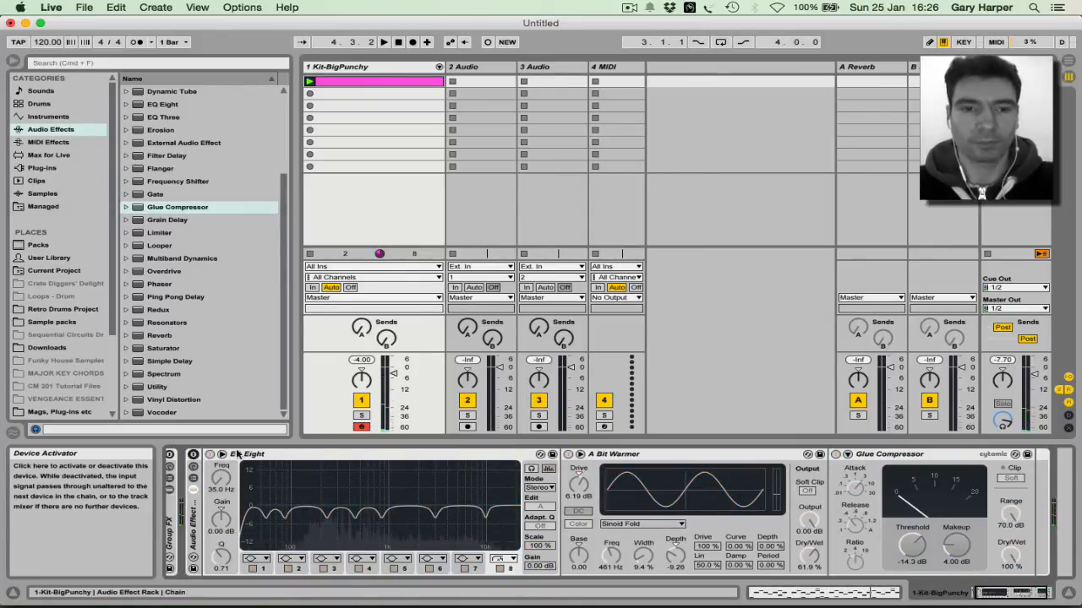
Step: Fold EQ Eight and A Bit Warmer, then place a Reverb after the Glue Compressor
left_click(349, 461)
key("Delete")
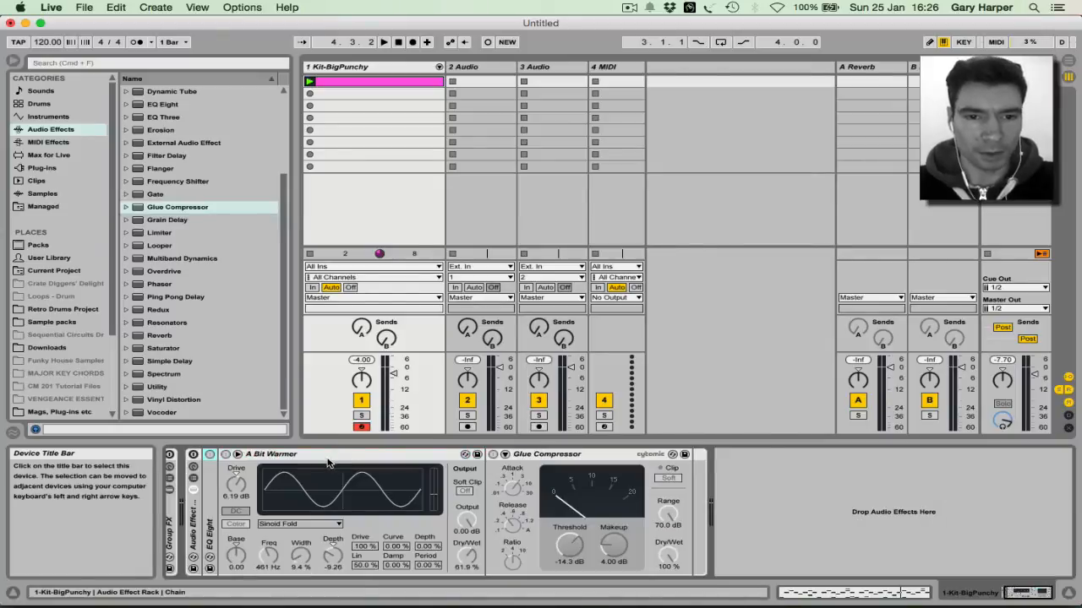
double_click(328, 462)
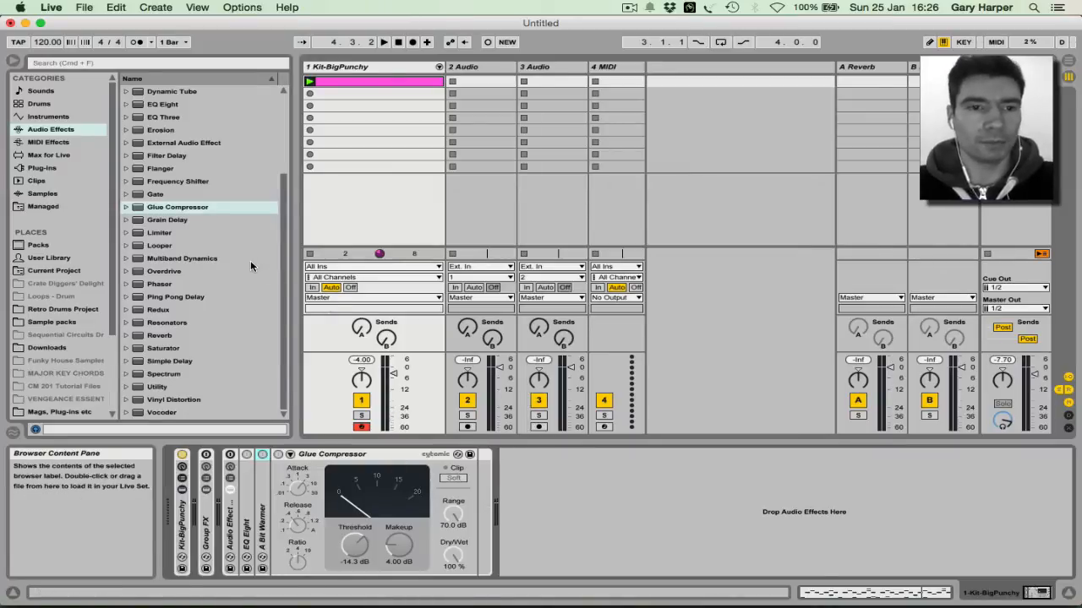
left_click_drag(172, 339, 476, 479)
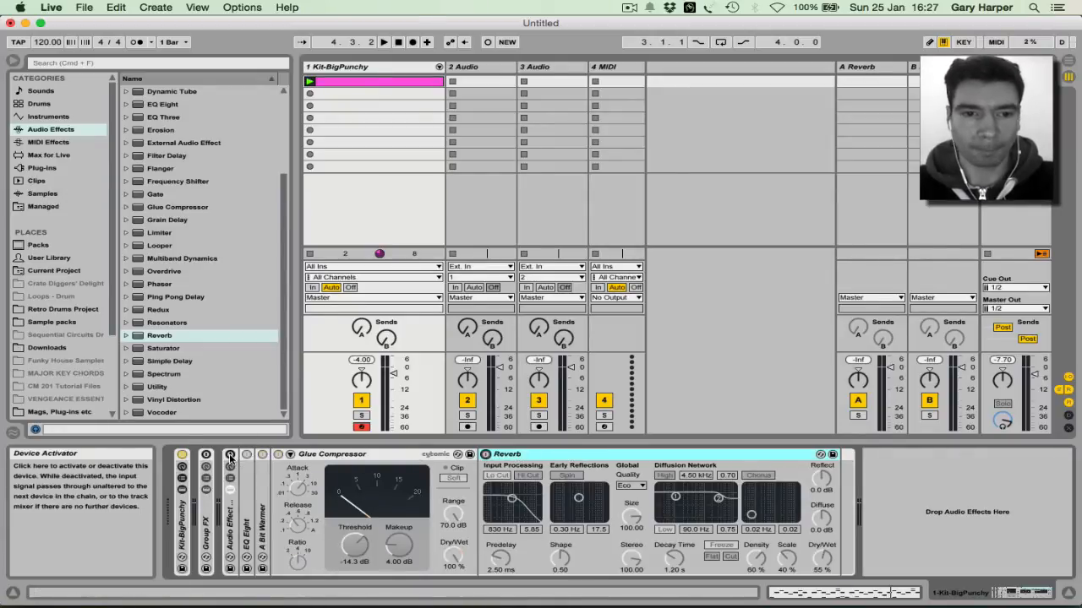
Step: Enable the Reverb and switch off its Hi Cut, Spin, High shelf, Chorus, Cut and Flat
left_click(485, 454)
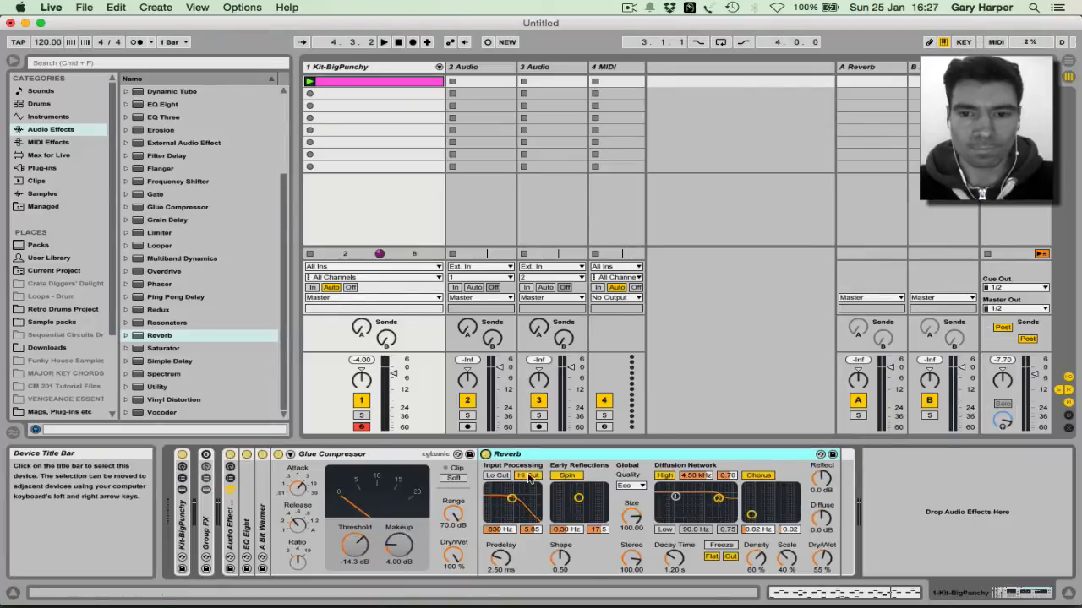
left_click(528, 475)
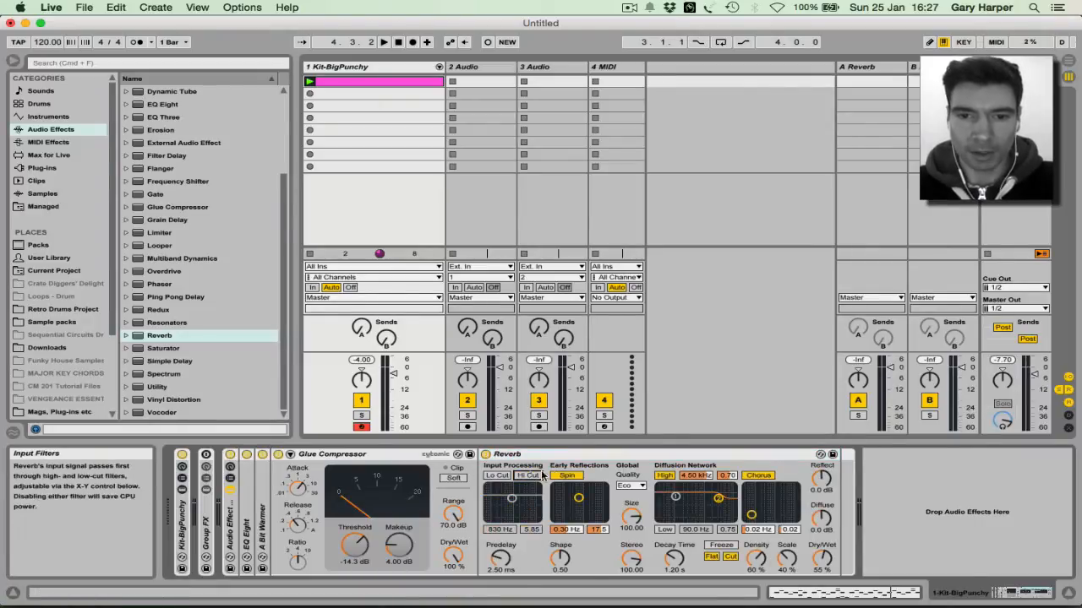
left_click(573, 476)
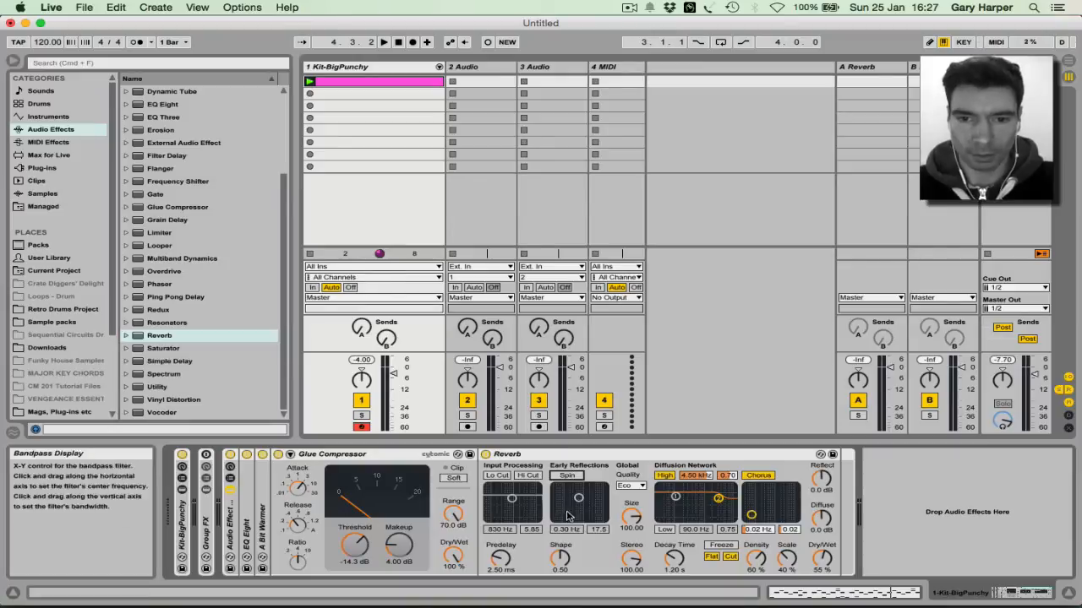
left_click(664, 475)
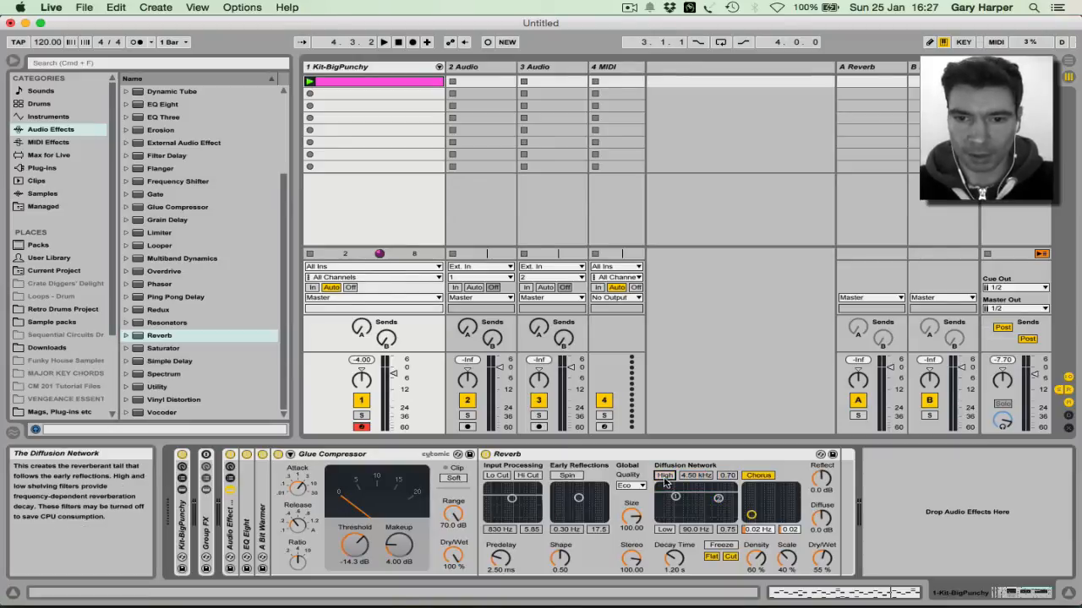
left_click(758, 476)
left_click(730, 558)
left_click(712, 557)
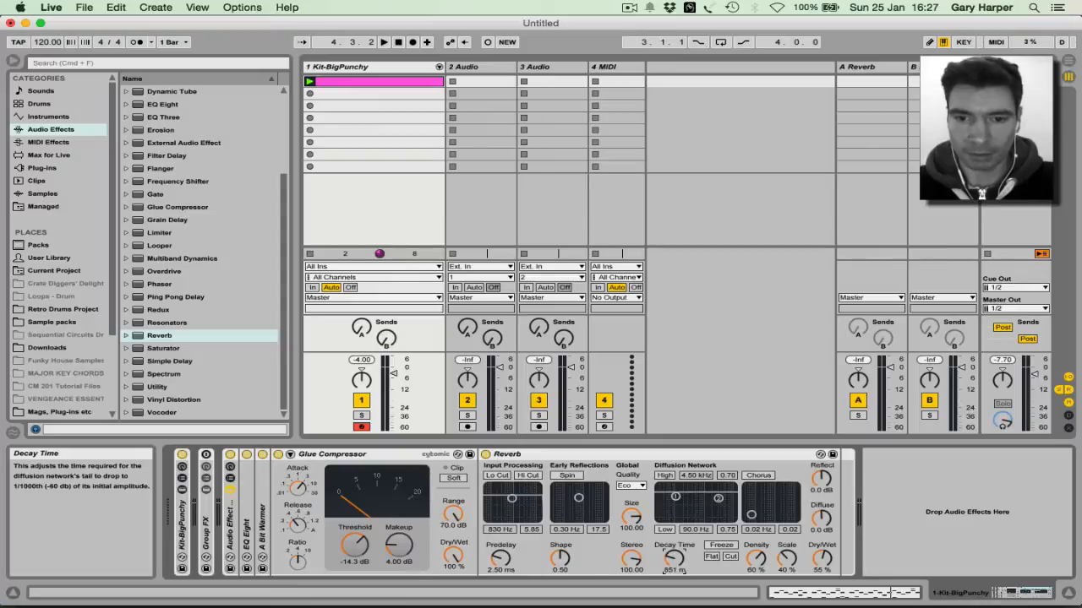
Step: Turn on the Reverb low shelf at 1.85 kHz and lower Dry/Wet to 11% while playing
left_click(665, 529)
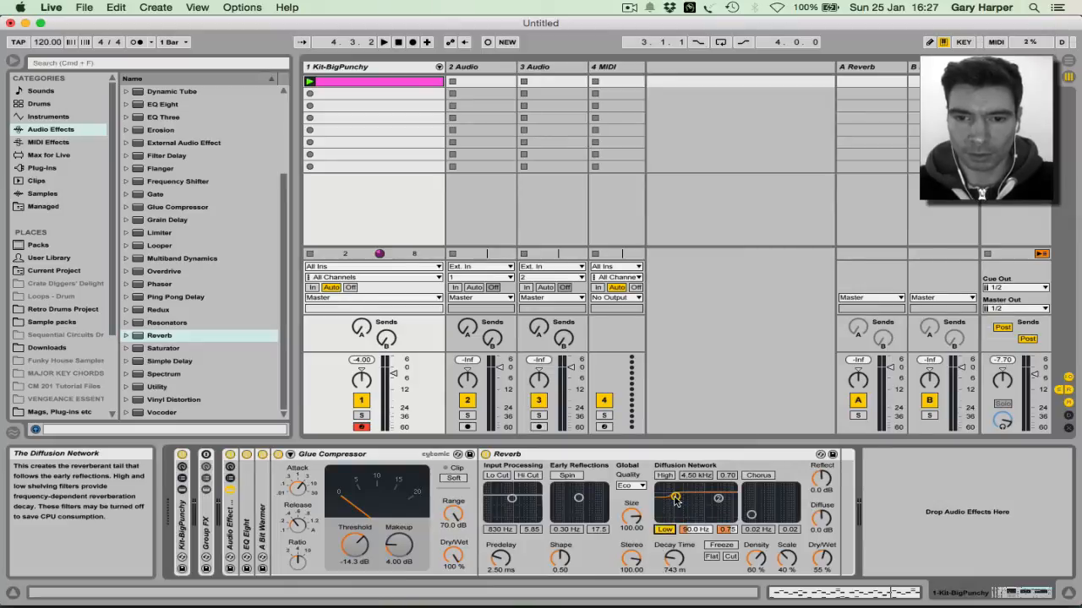
left_click_drag(676, 500, 708, 519)
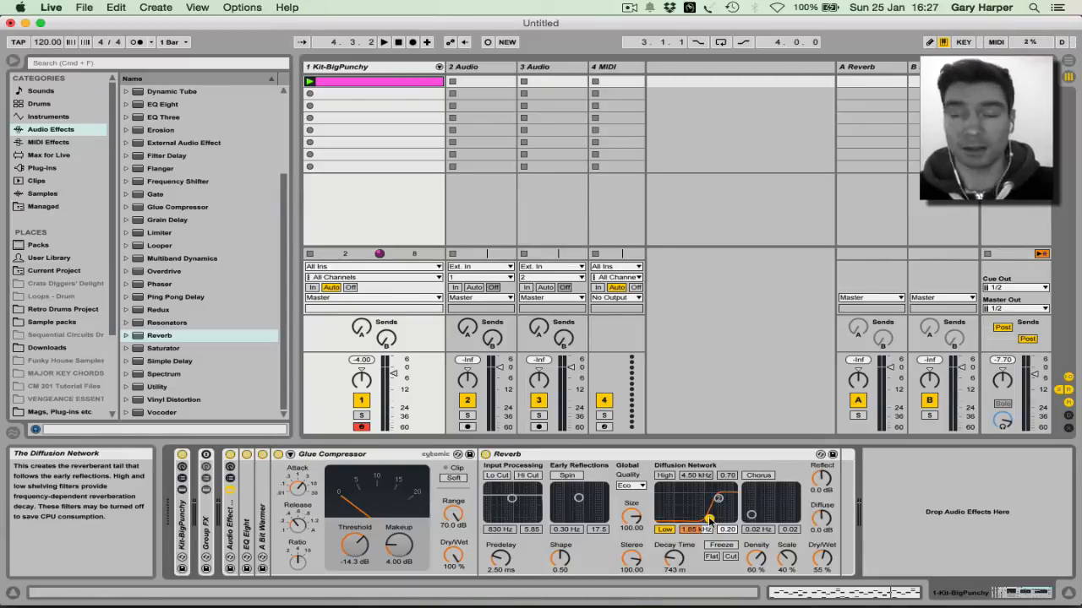
key("space")
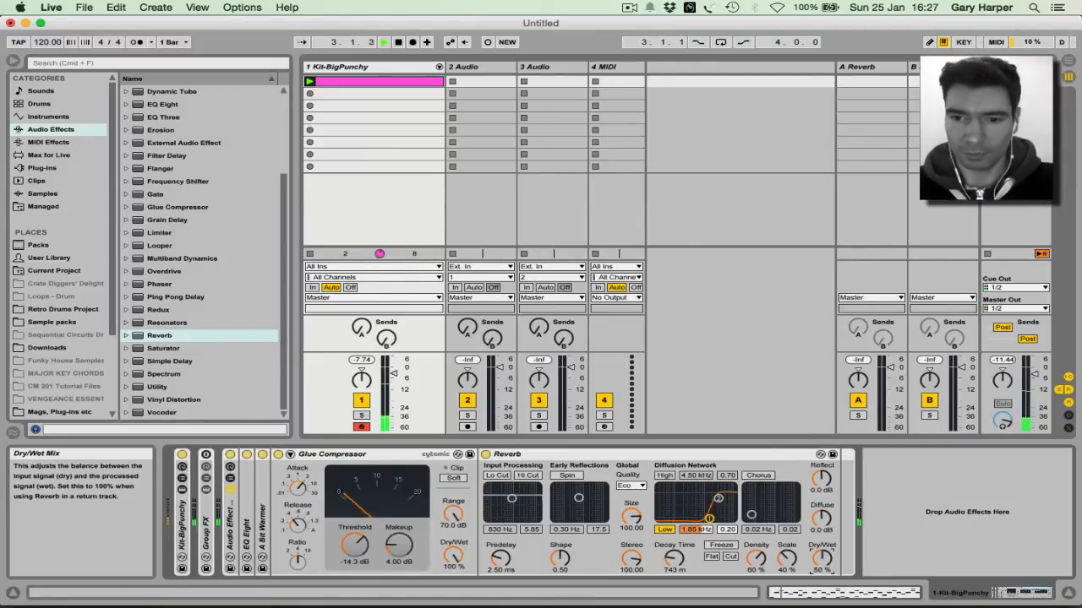
mouse_move(822, 558)
left_mouse_down()
mouse_move(818, 591)
mouse_move(836, 591)
mouse_move(821, 562)
left_mouse_up()
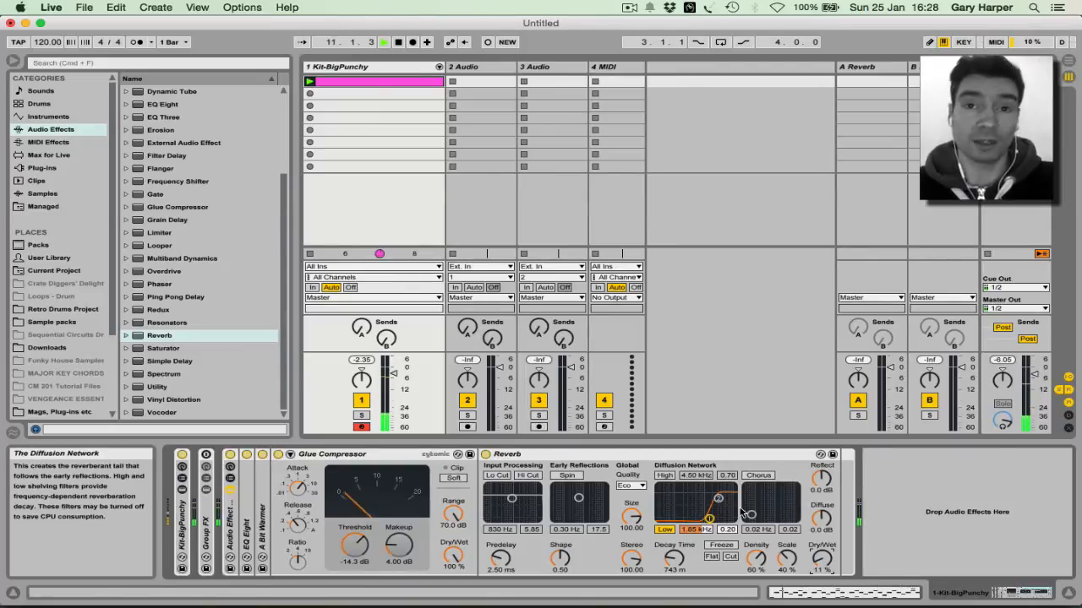
left_click(231, 456)
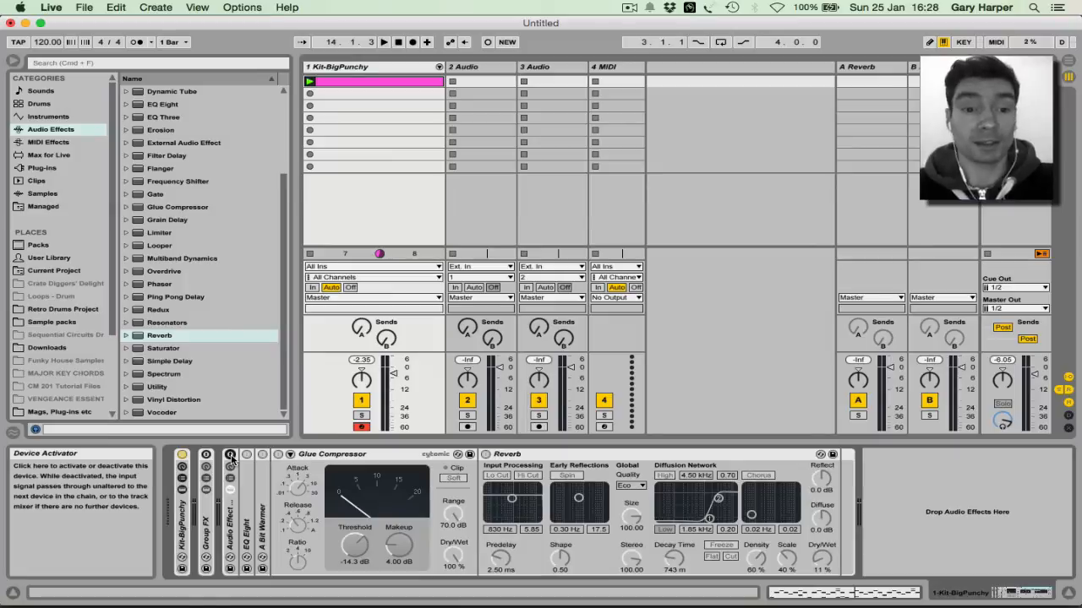
left_click(231, 455)
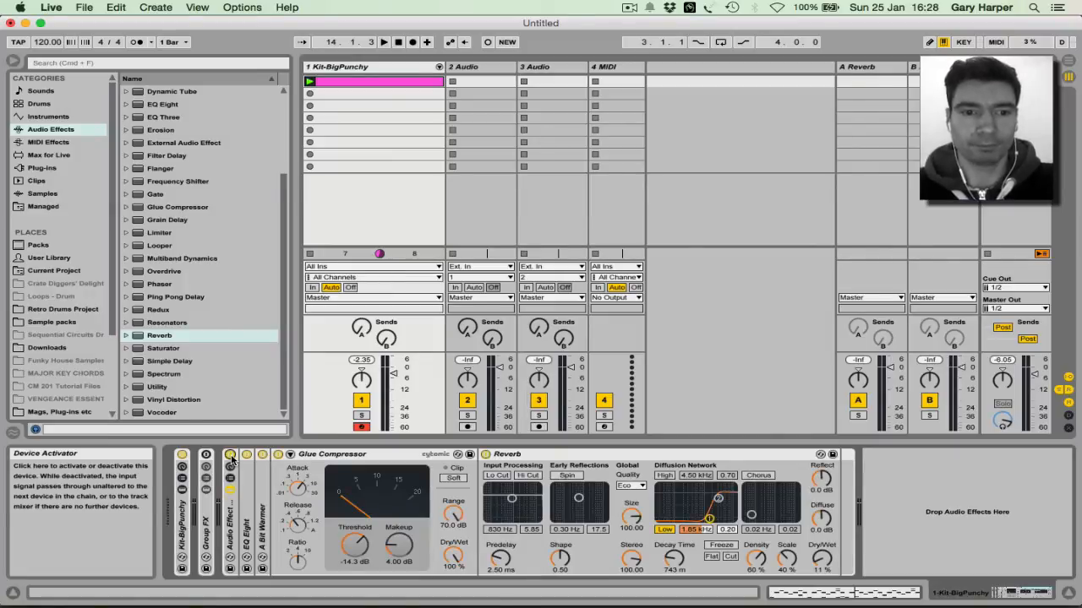
left_click(231, 455)
key("space")
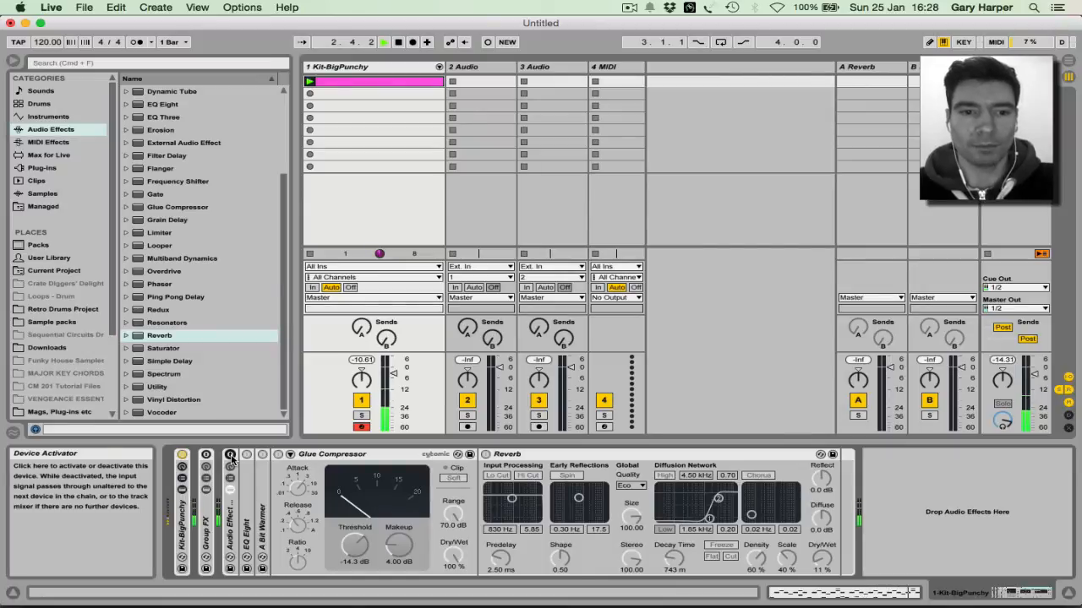
left_click(231, 456)
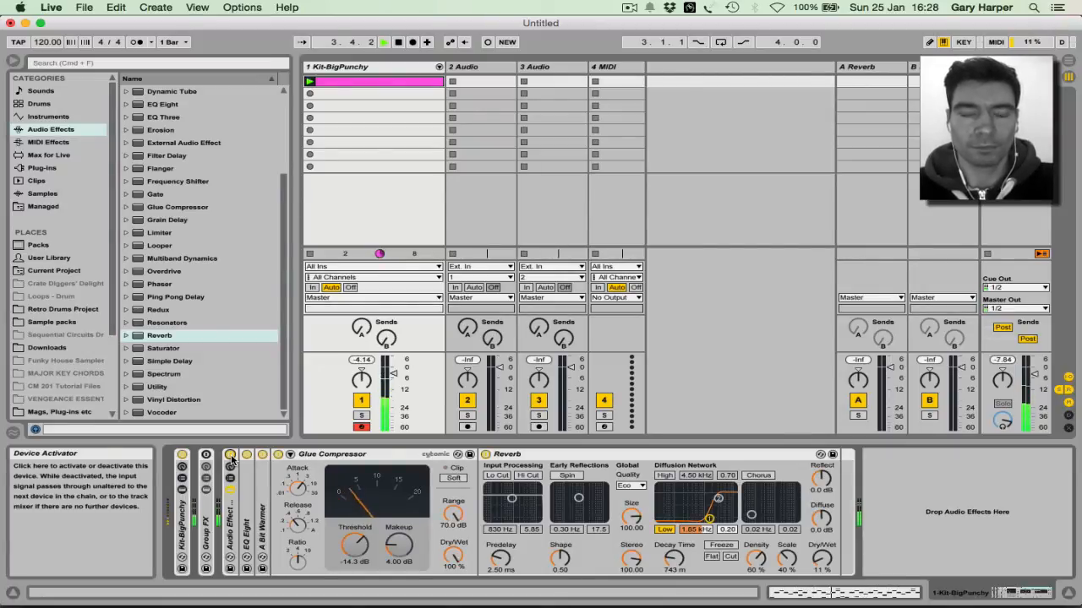
key("space")
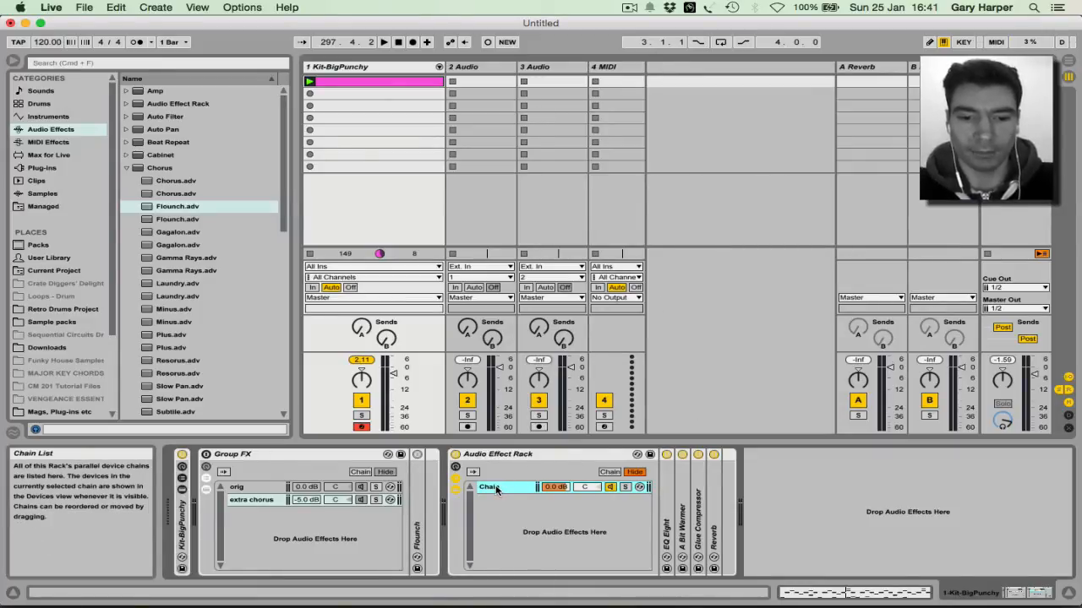
Step: Duplicate the rack chain and name the first chain 'original'
key("super+d")
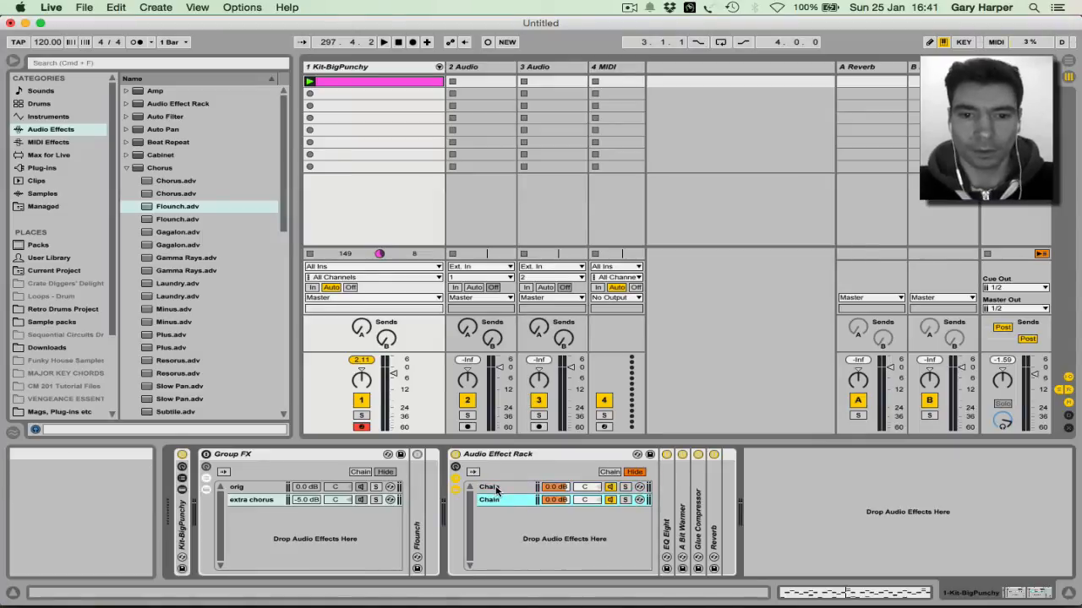
left_click(496, 490)
key("super+r")
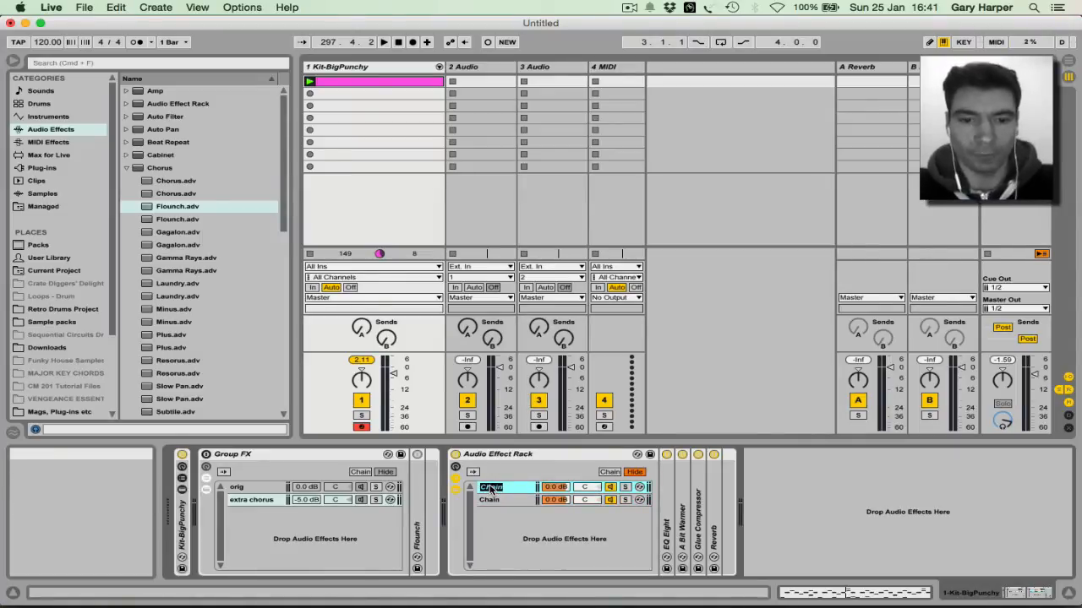
type("d")
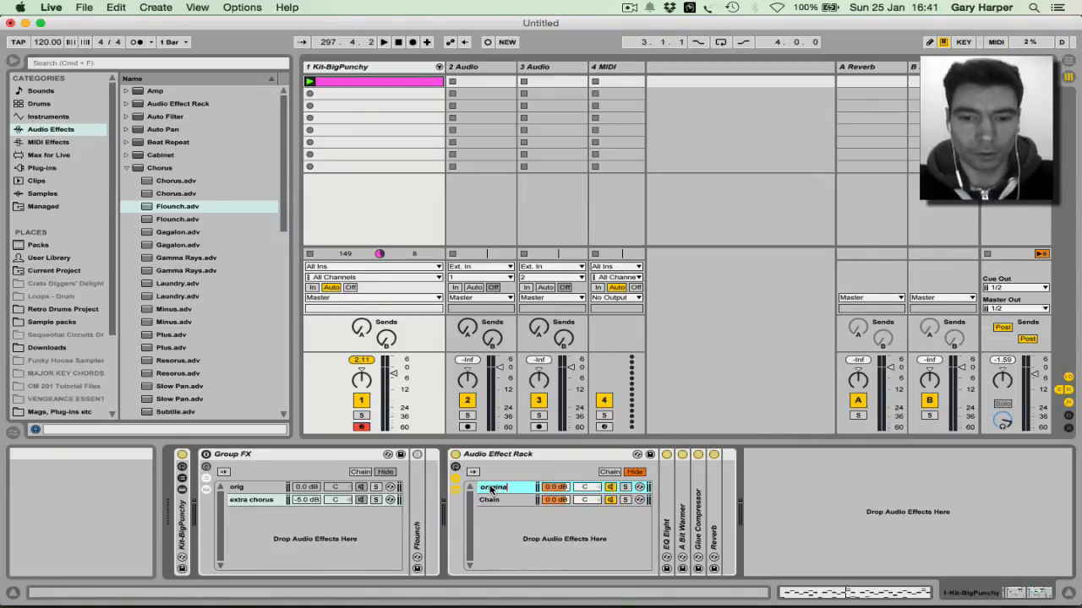
type("riginal")
key("Return")
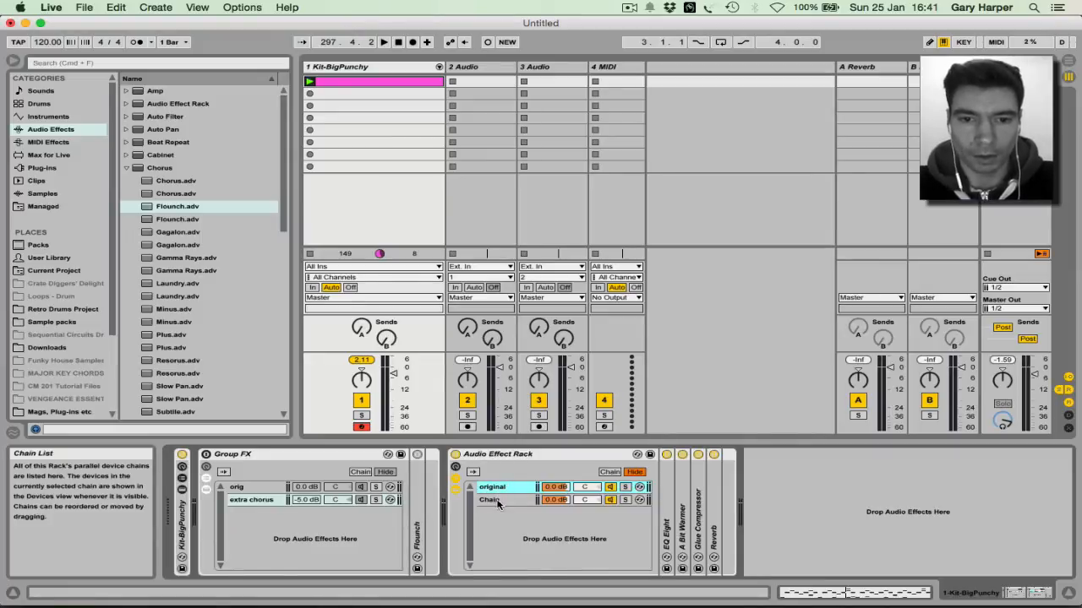
Step: Name the second chain 'chorus'
left_click(497, 502)
key("super+r")
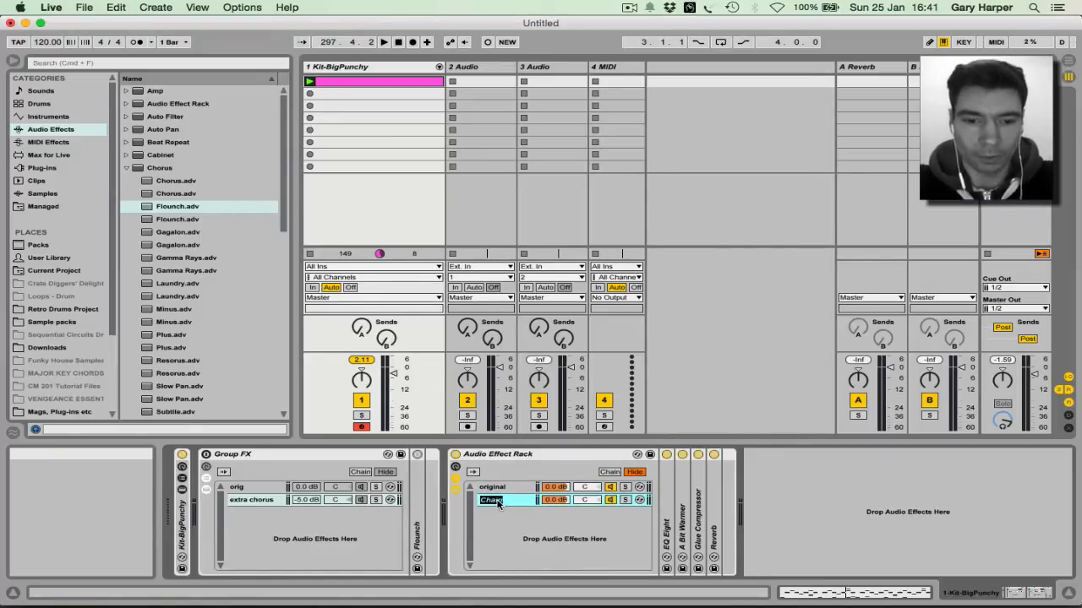
type("chorus")
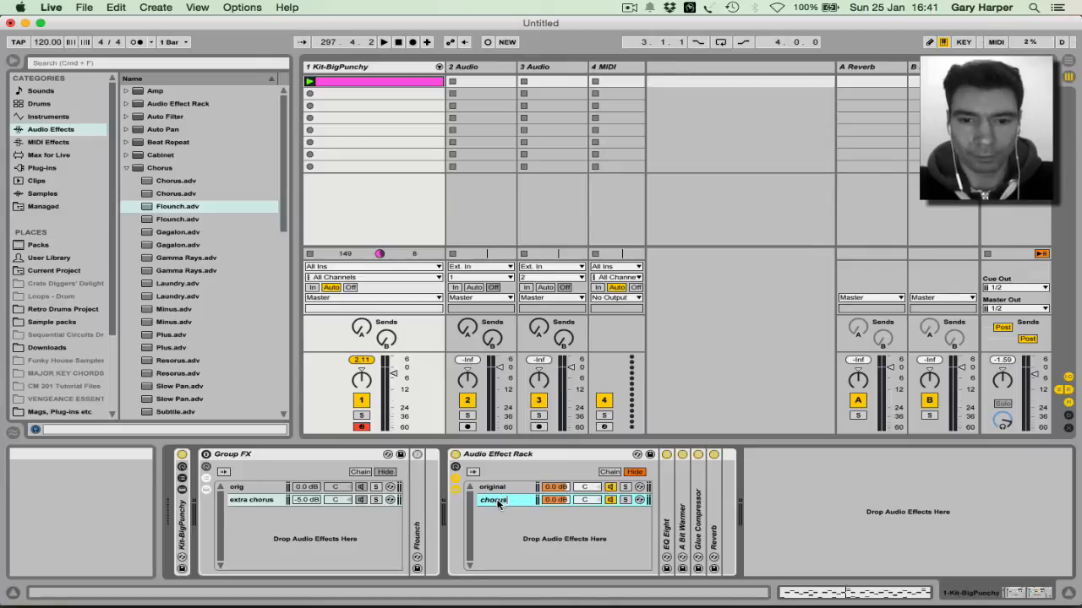
key("Return")
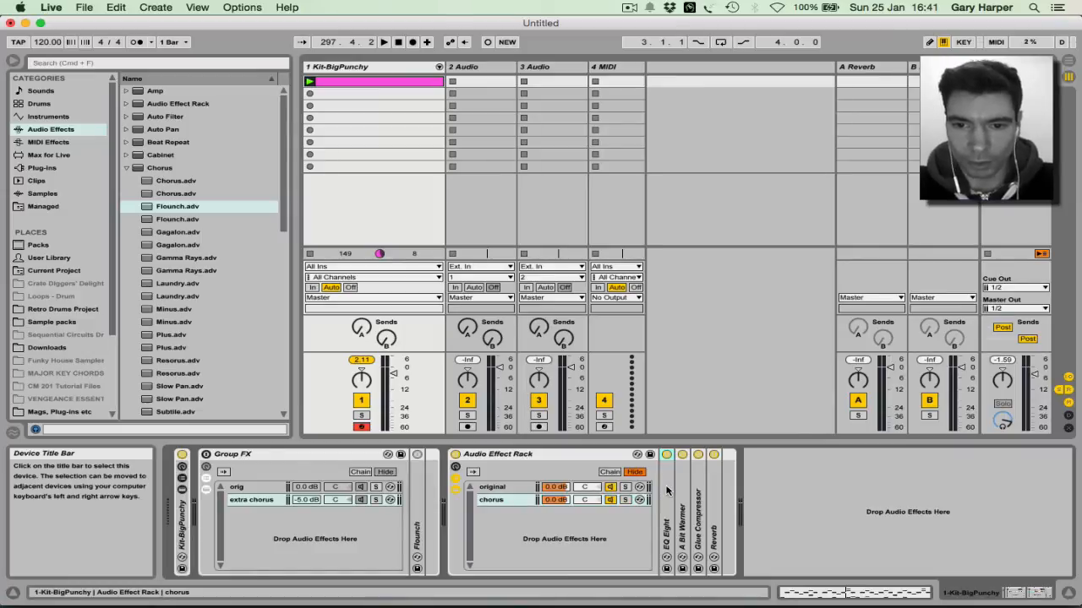
Step: Delete the copied effects from the chorus chain, leaving the original chain's four effects intact
key("Delete")
key("Delete")
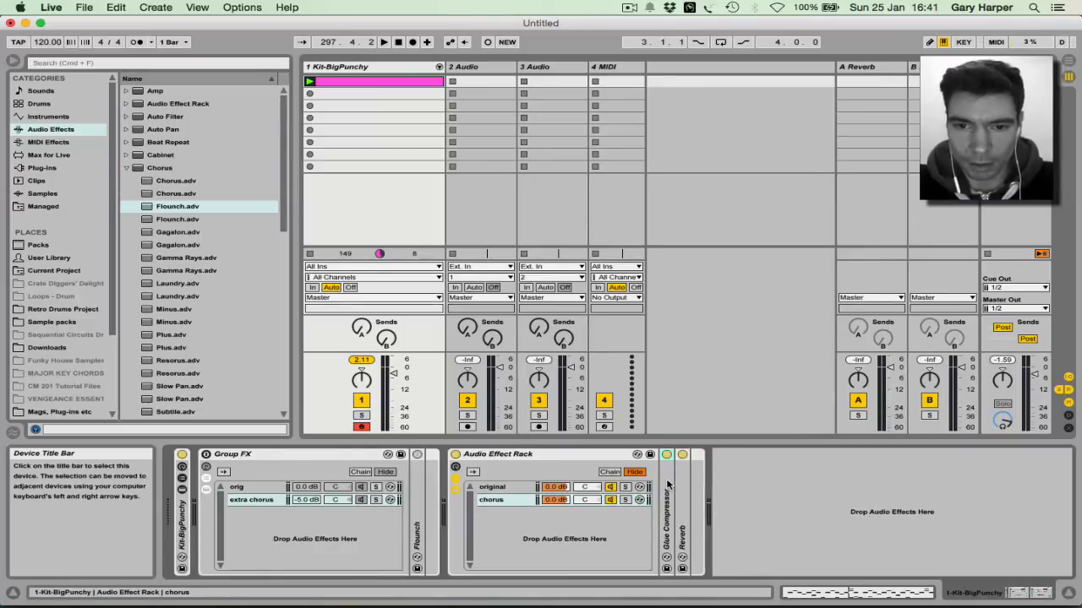
key("Delete")
key("Delete")
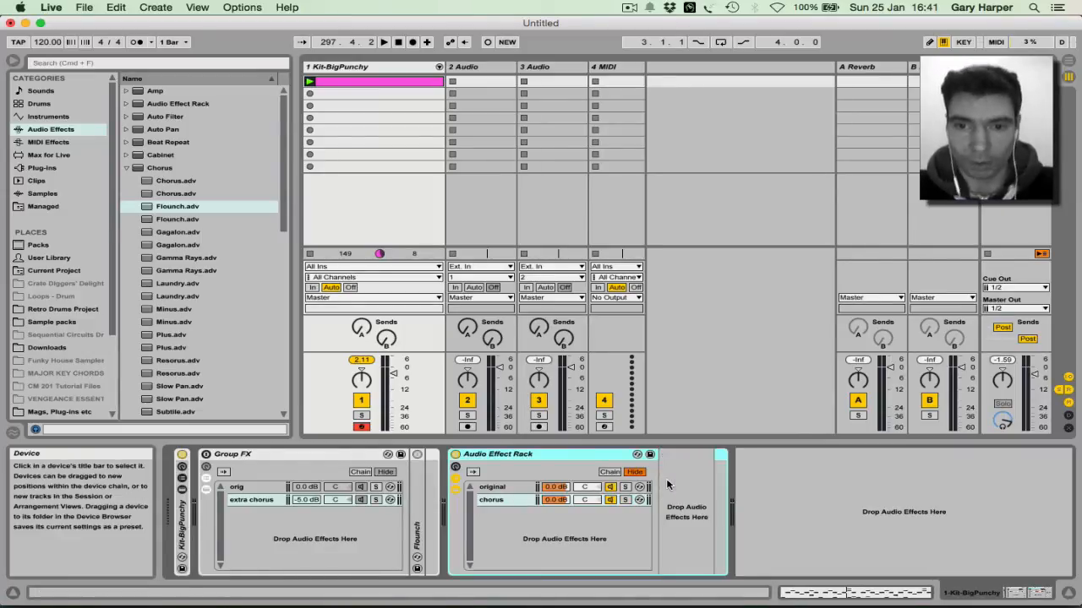
left_click(510, 489)
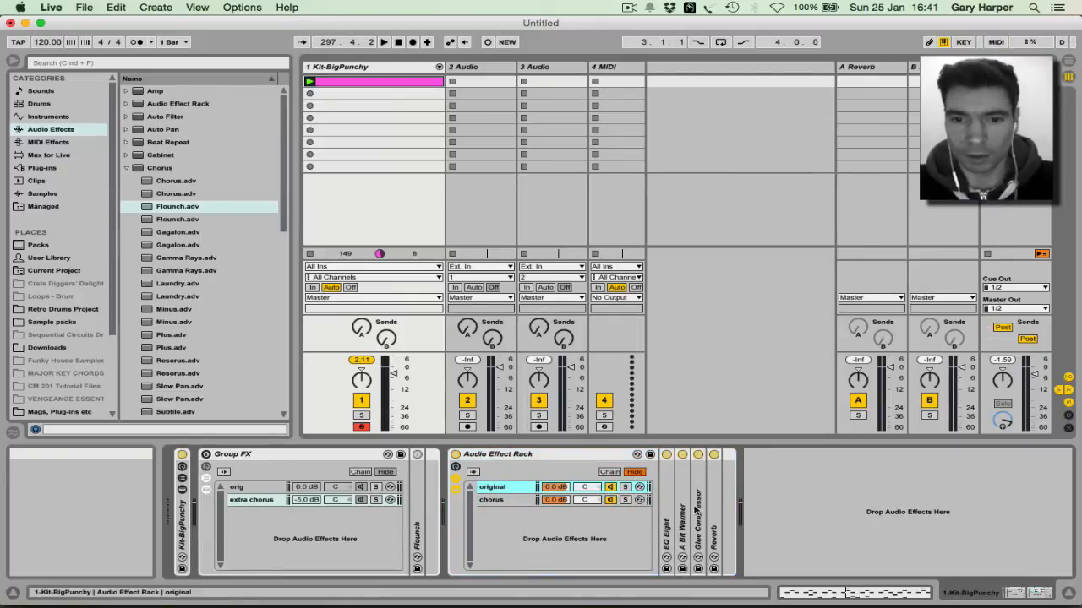
left_click(488, 500)
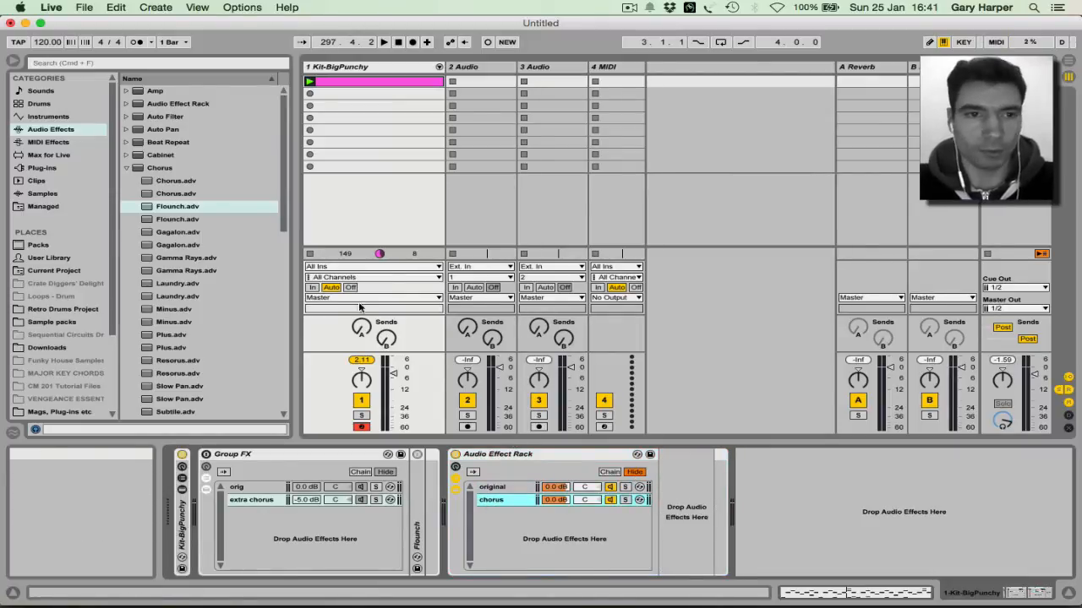
Step: Load EQ Three followed by a Chorus effect into the chorus chain
left_click(126, 169)
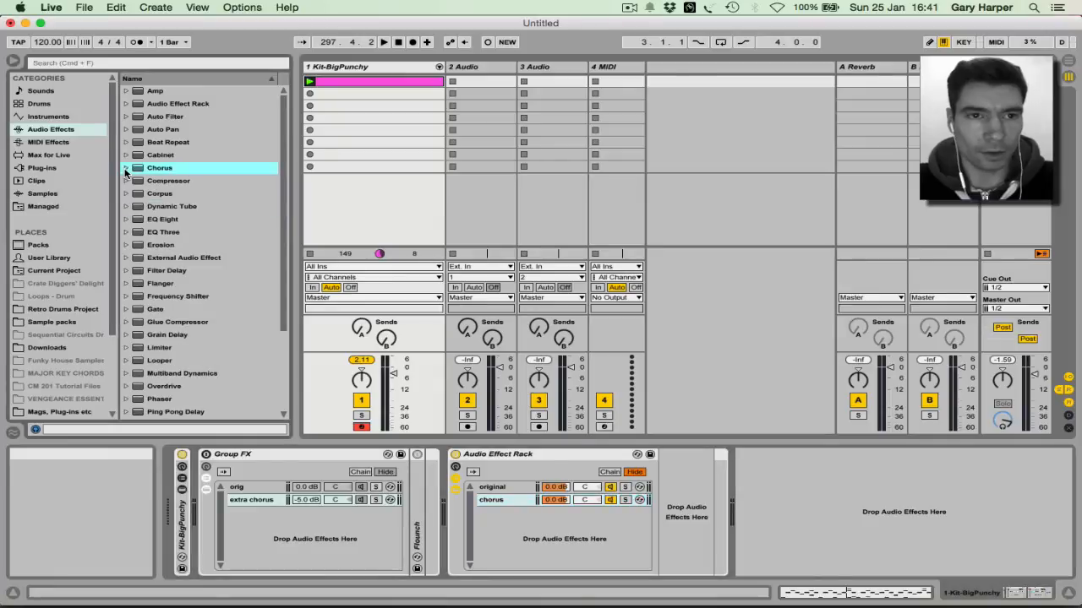
left_click_drag(159, 230, 681, 498)
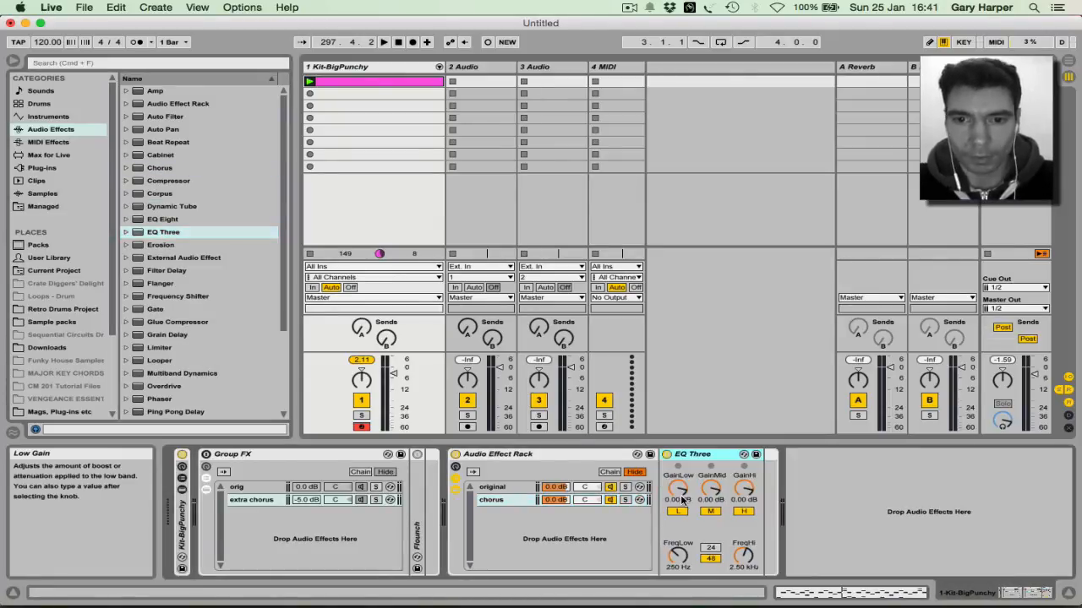
left_click_drag(134, 169, 758, 487)
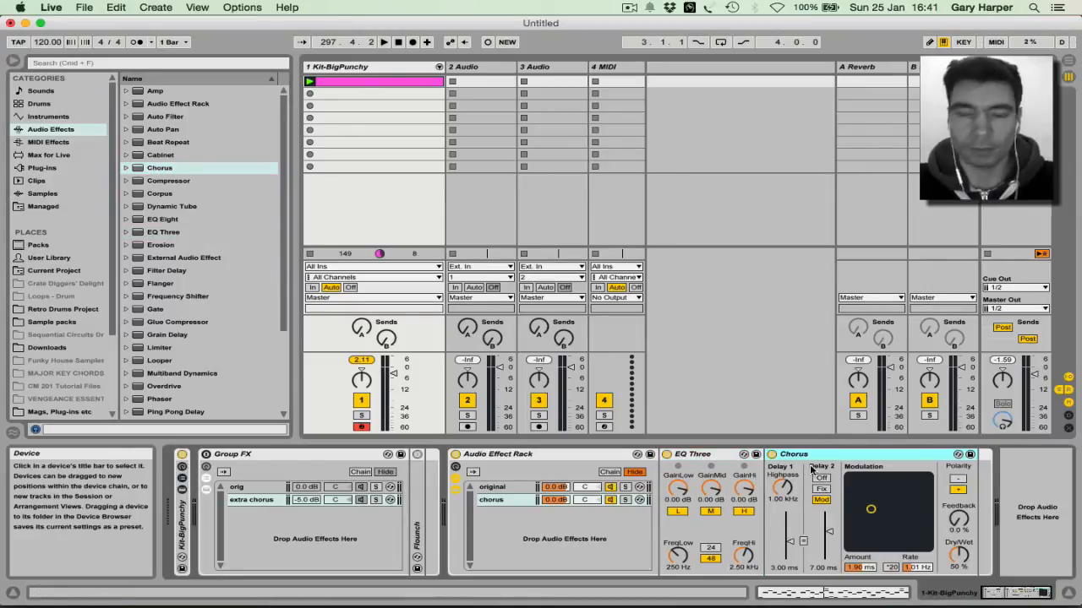
Step: Switch off EQ Three's low band and hot-swap the Chorus for the Flounch preset
left_click(678, 512)
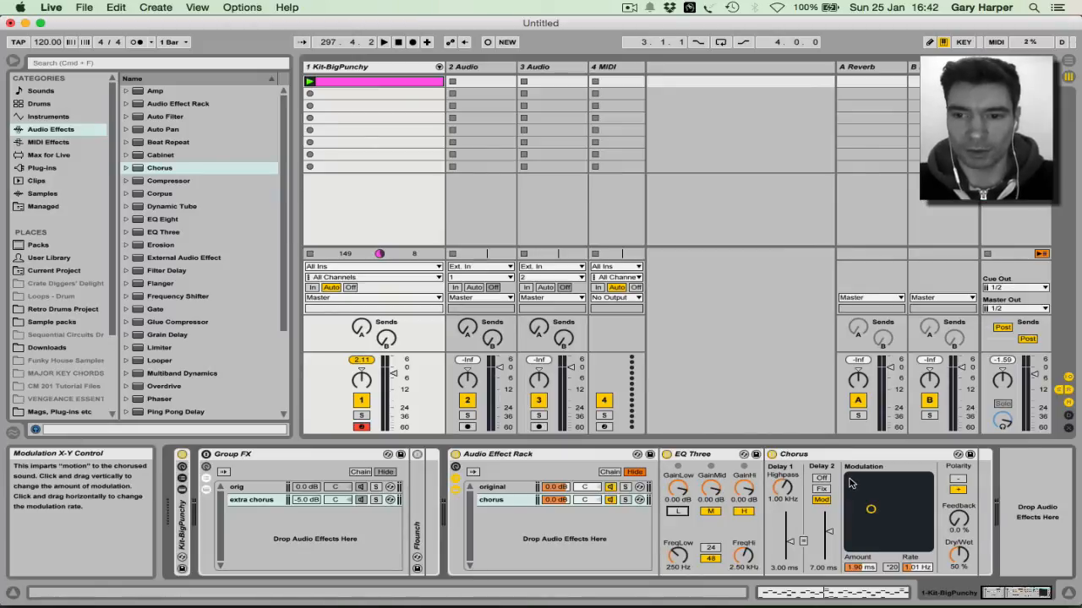
left_click(957, 454)
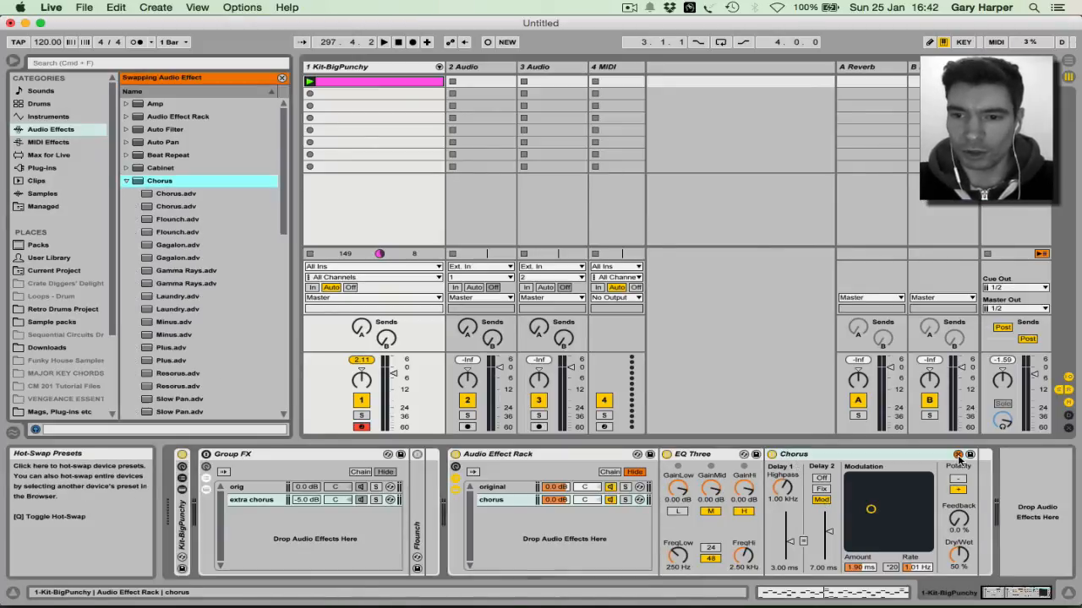
left_click(179, 220)
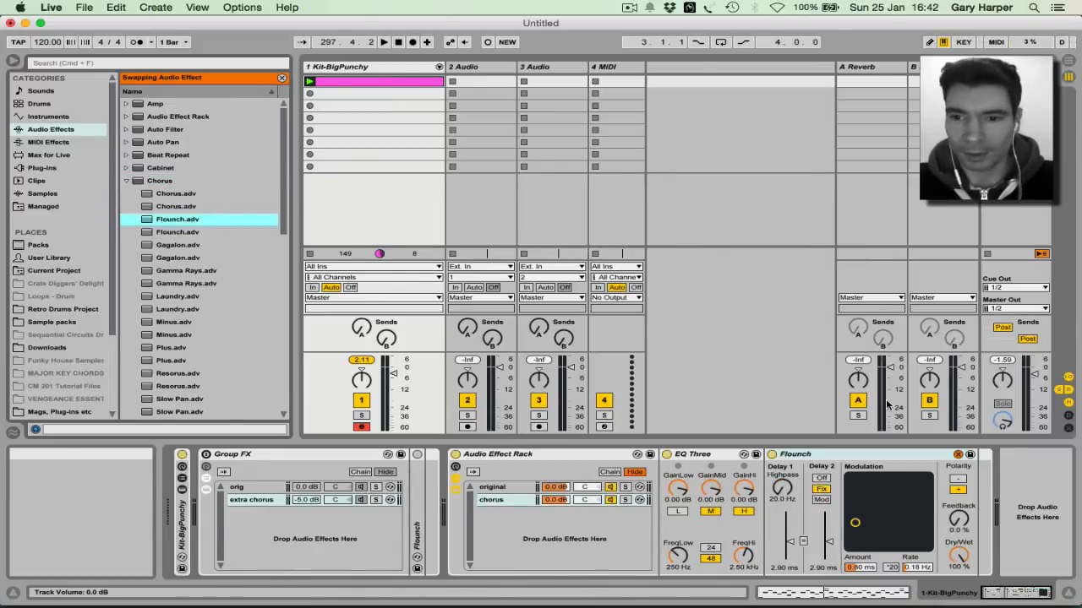
Step: Raise Flounch Feedback to 85%, then solo the chorus chain and play it
left_click(958, 554)
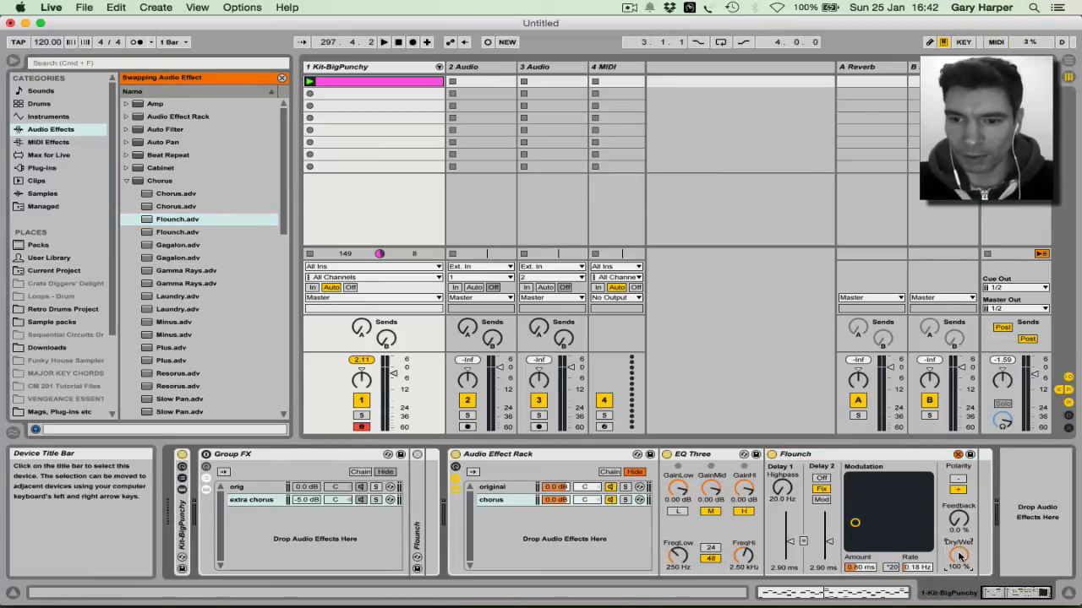
left_click_drag(958, 519, 959, 505)
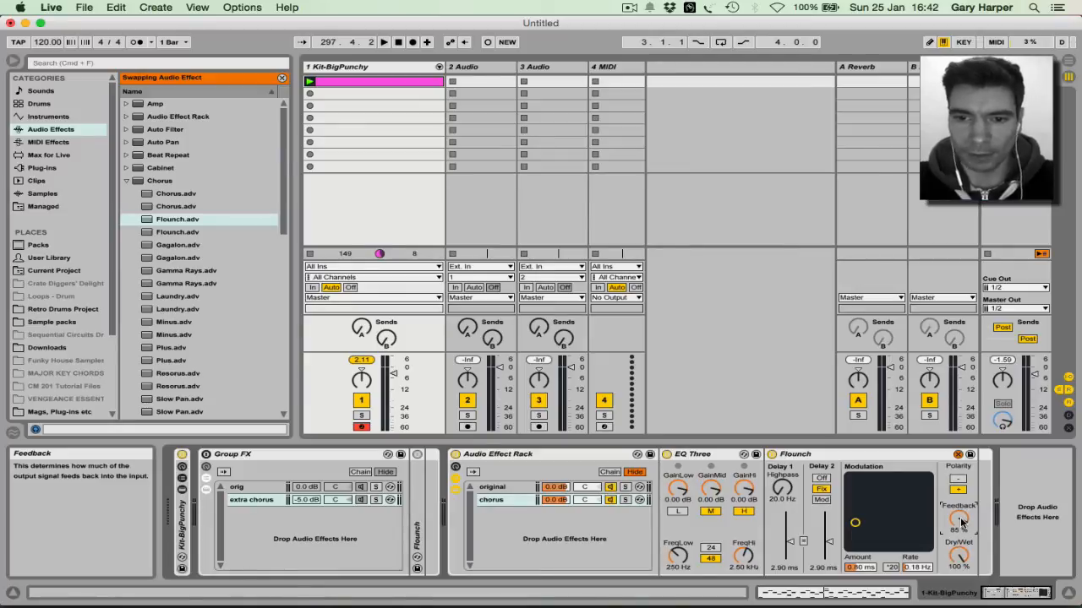
left_click(626, 501)
key("space")
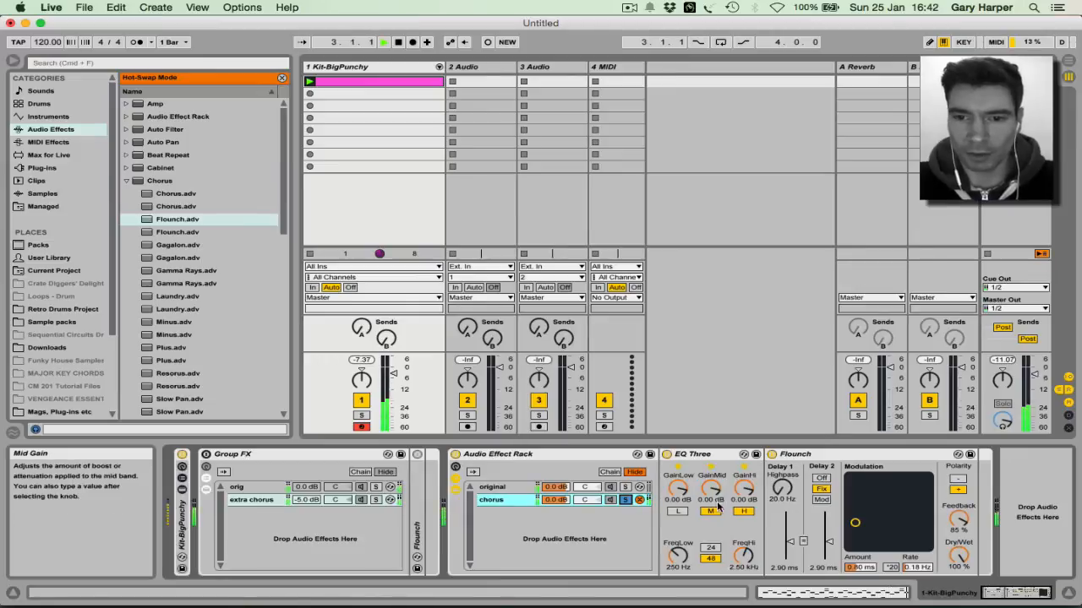
Step: Cut EQ Three's mid gain to -5.43 dB, set the chorus chain volume to -5.0 dB, and unsolo it
left_click_drag(712, 490, 711, 509)
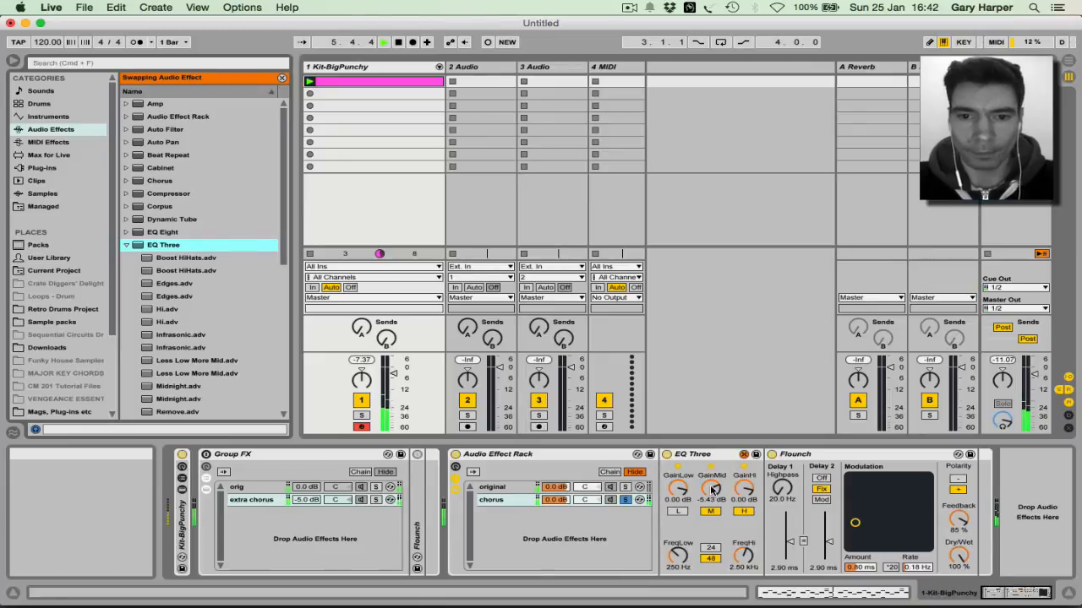
left_click_drag(561, 499, 560, 507)
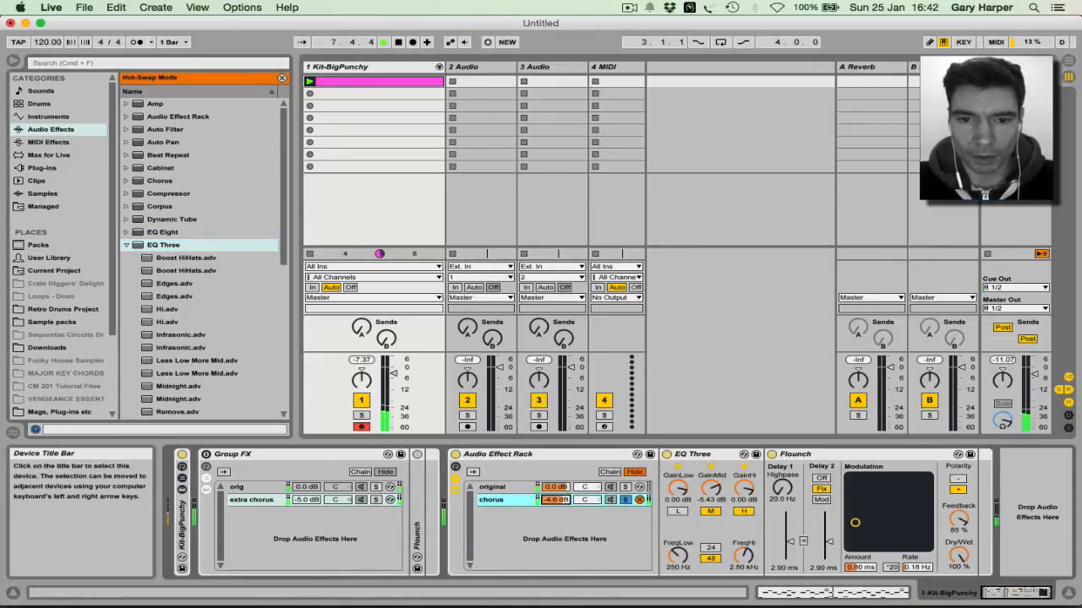
left_click_drag(560, 507, 560, 508)
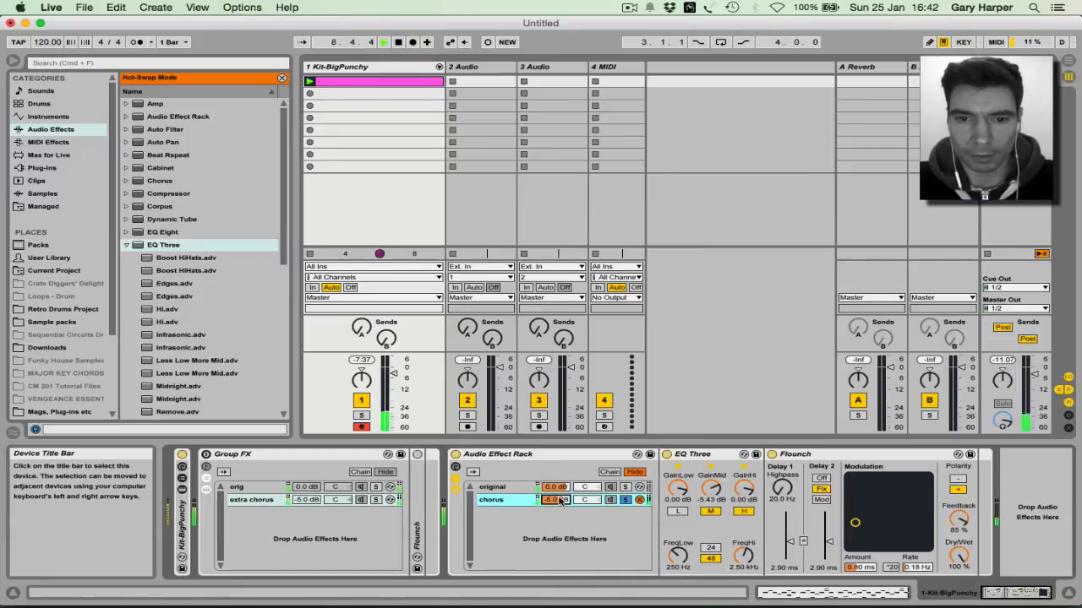
left_click(626, 500)
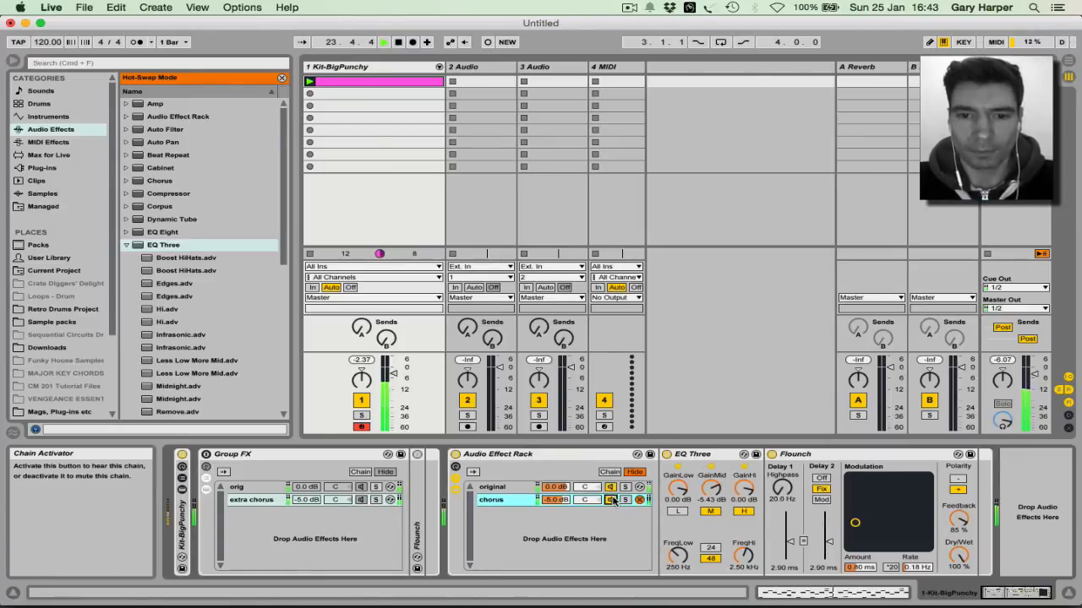
key("space")
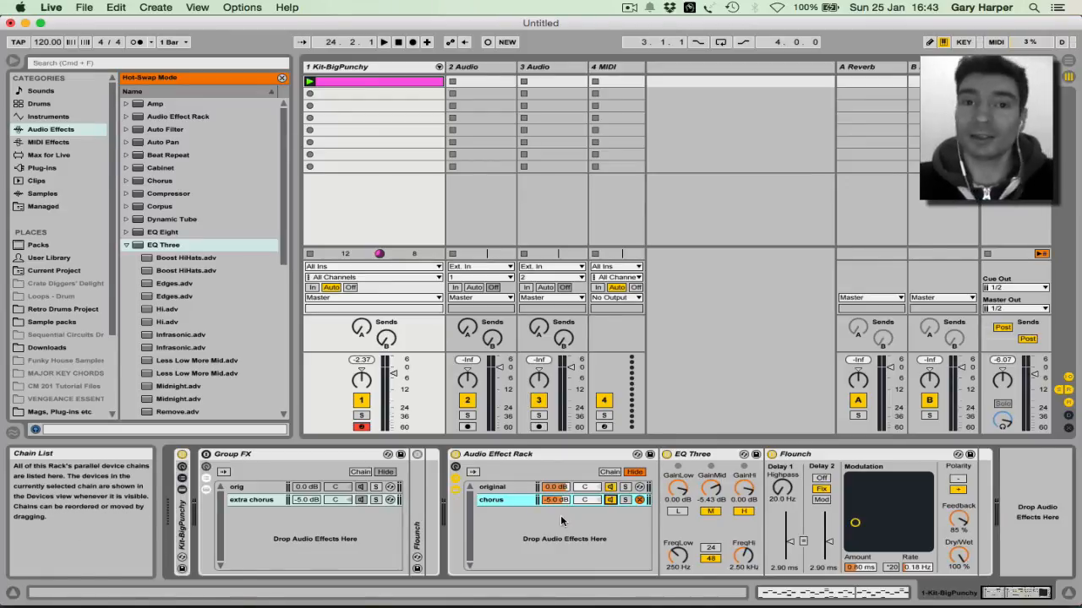
key("space")
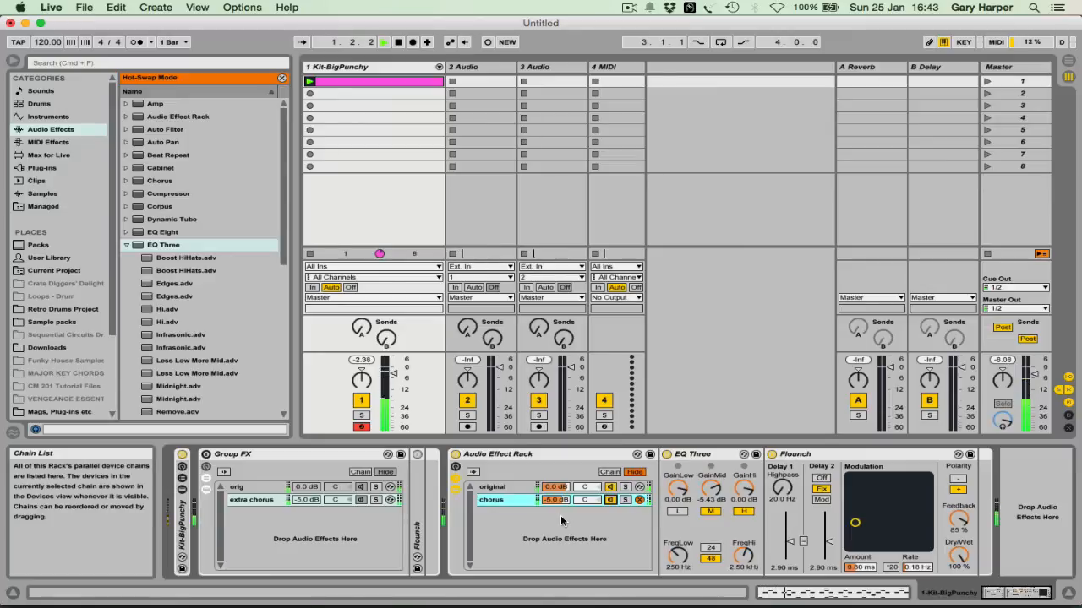